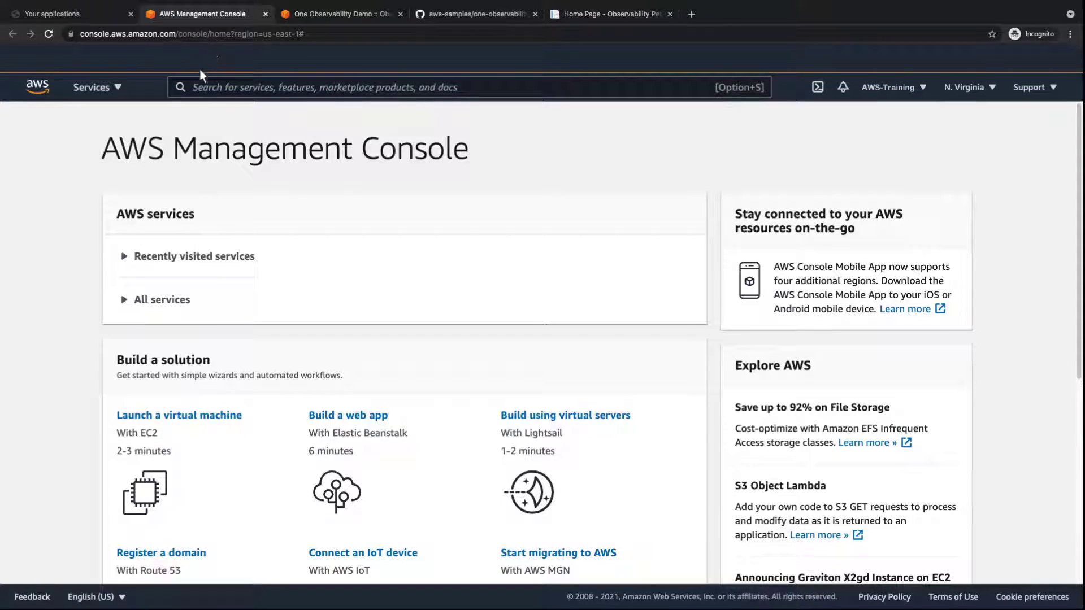
Step: Find the X-Ray service in the AWS console and open its list of groups
click(194, 88)
text(xray)
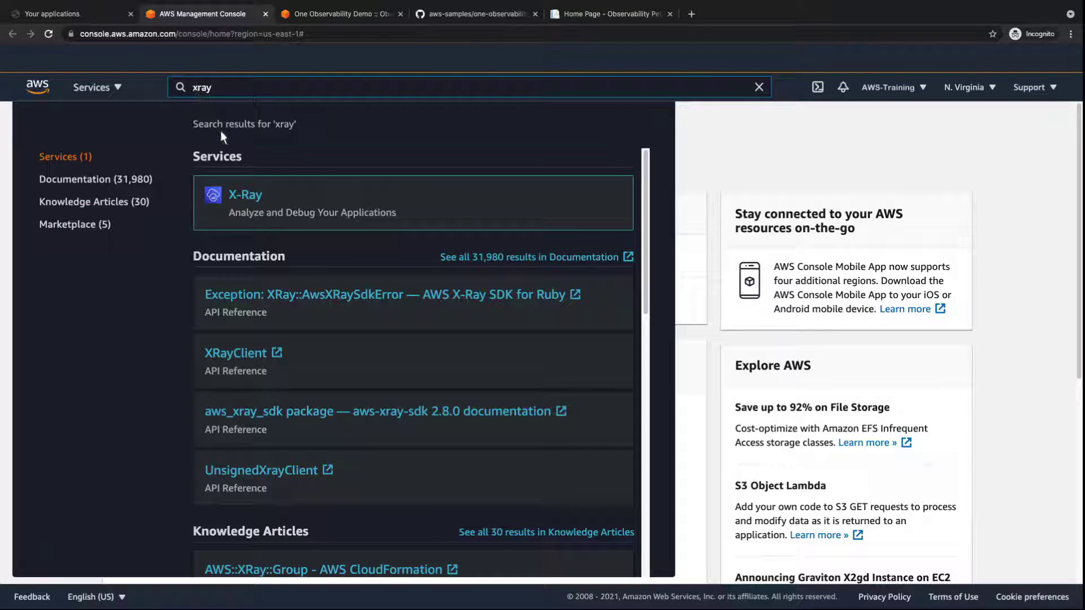
click(235, 198)
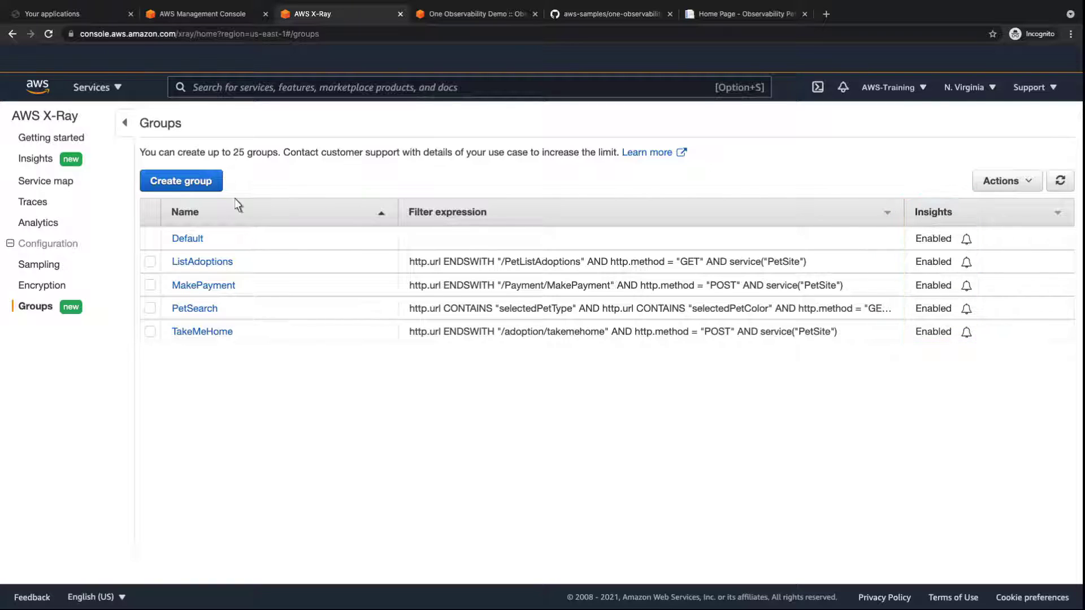
Step: Find the Amazon Grafana service and open its console
click(192, 89)
text(Amazon Grafana)
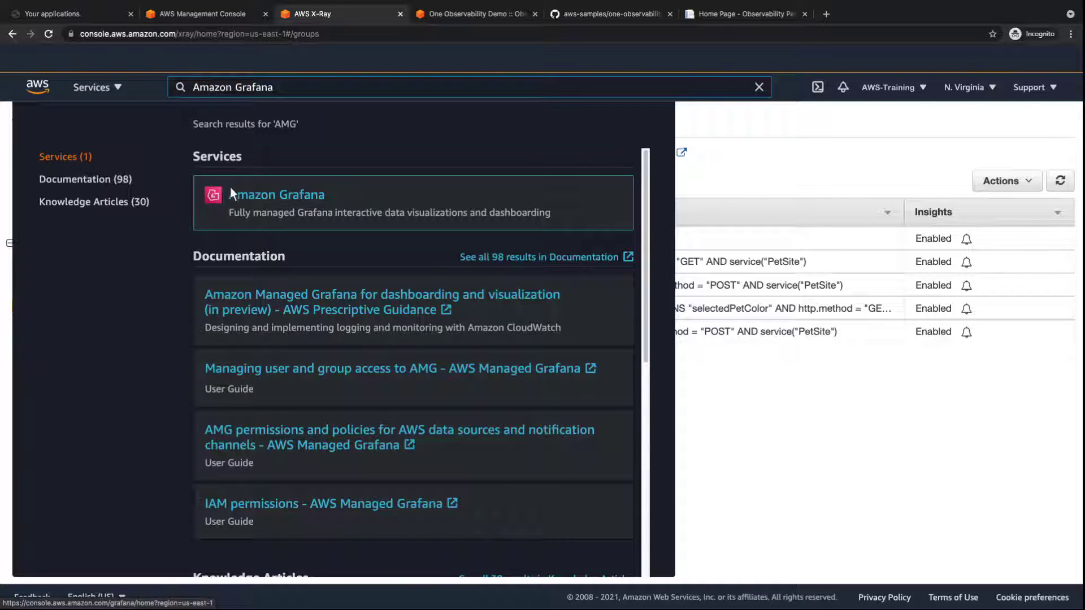
click(232, 198)
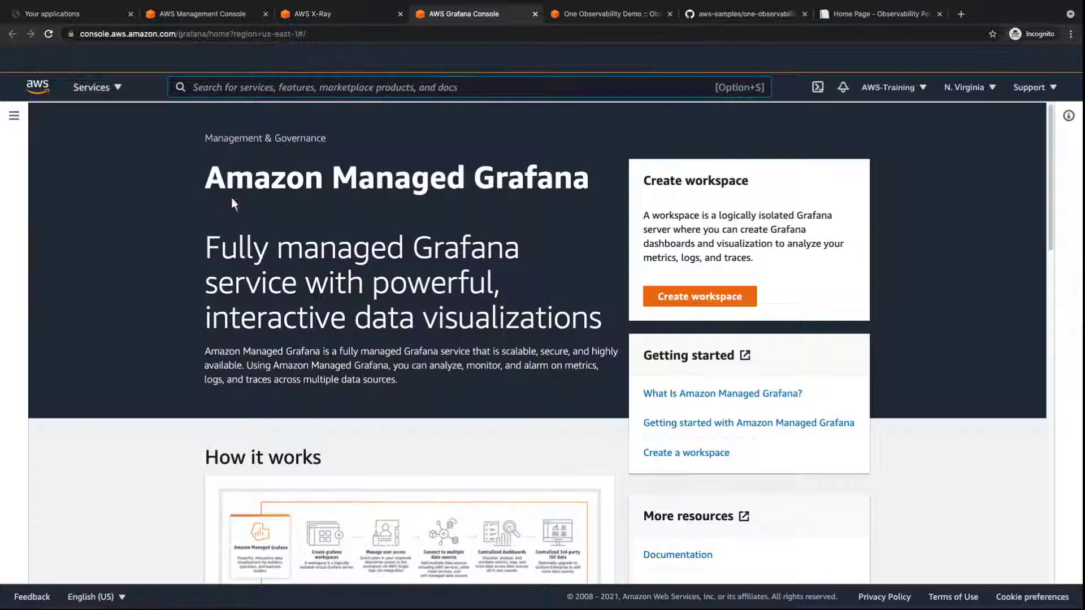
Step: Start a new Grafana workspace named "demo" with the description "Demo workspace" and continue to its settings
click(726, 294)
click(276, 328)
text(demo)
key(Tab)
text(Demo workspace)
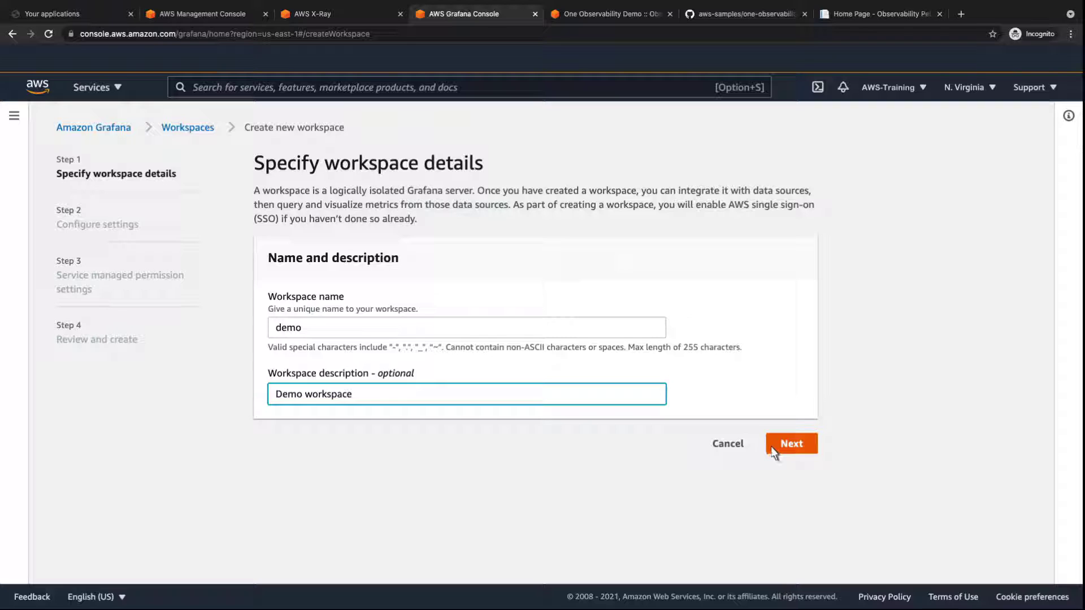
click(774, 449)
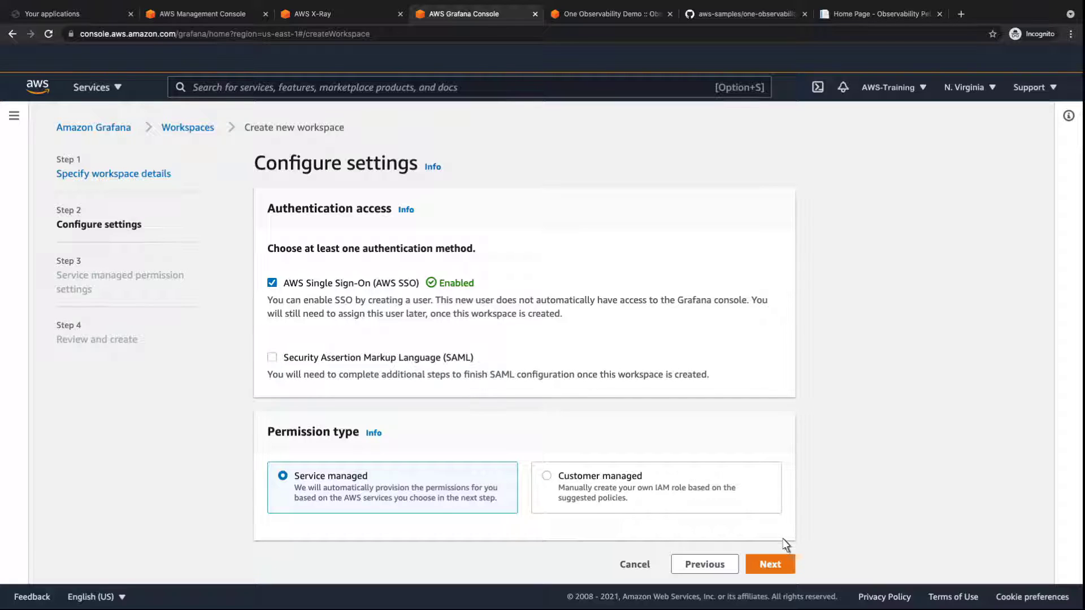
Step: Keep AWS SSO and service-managed permissions, enable all data sources and the Amazon SNS notification channel, and create the workspace
click(783, 564)
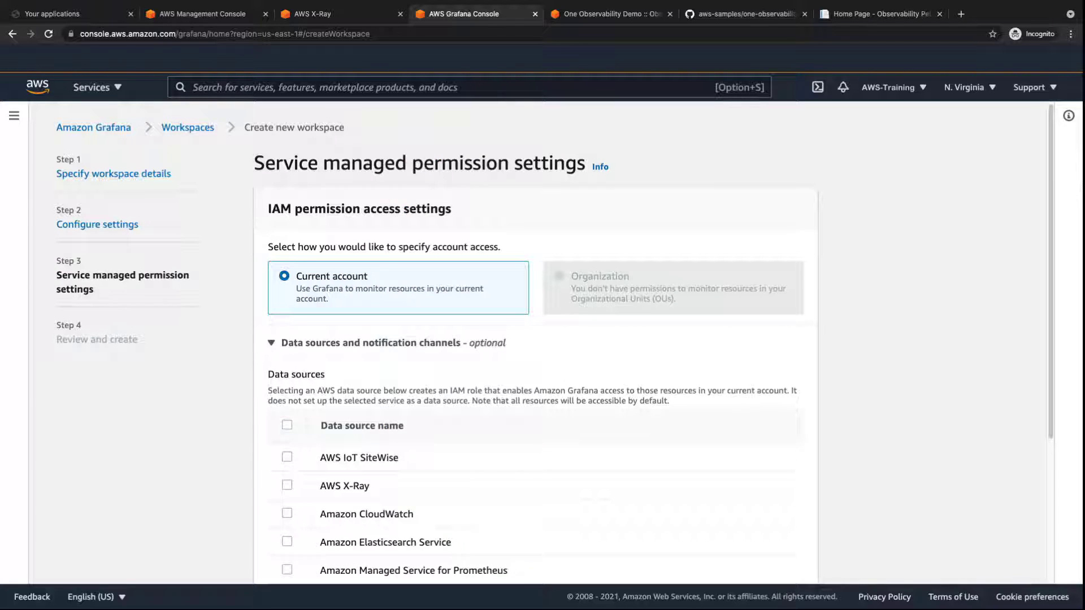
click(287, 426)
scroll(1004, 553, down, 3)
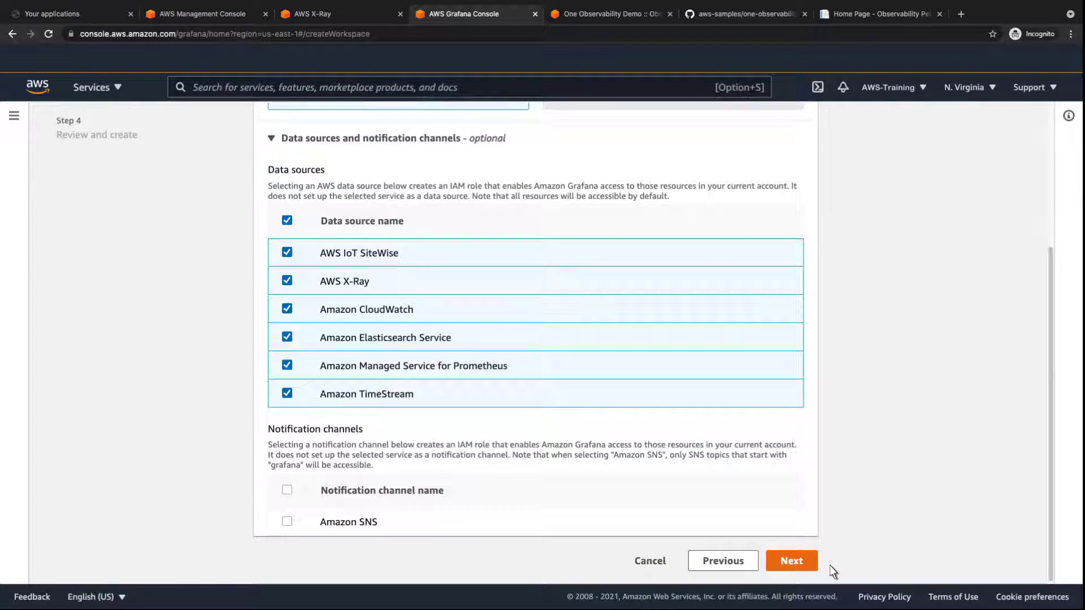
click(288, 491)
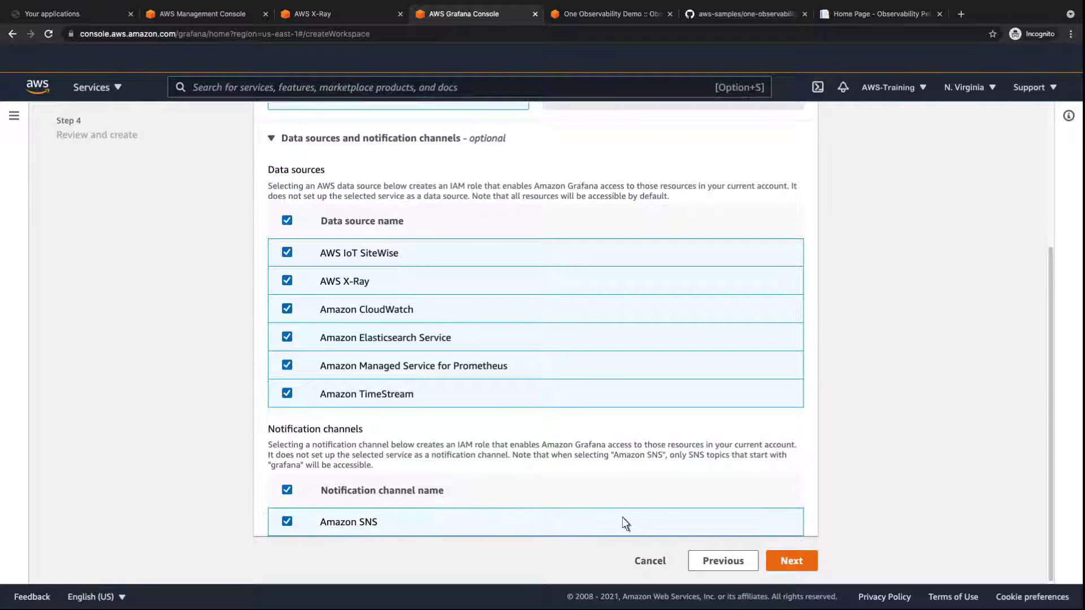
click(806, 560)
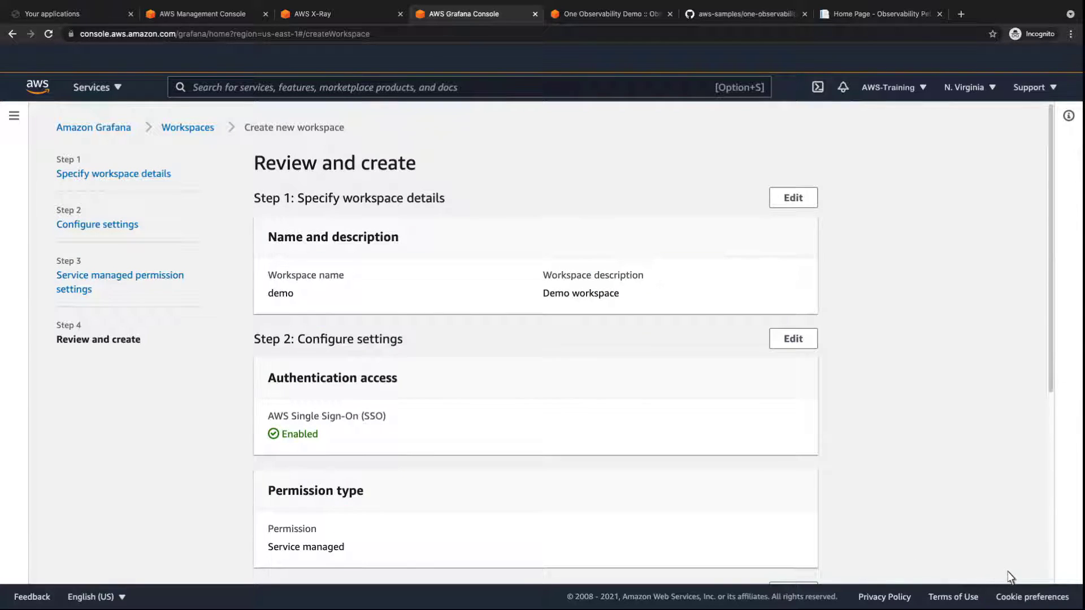
scroll(887, 568, down, 5)
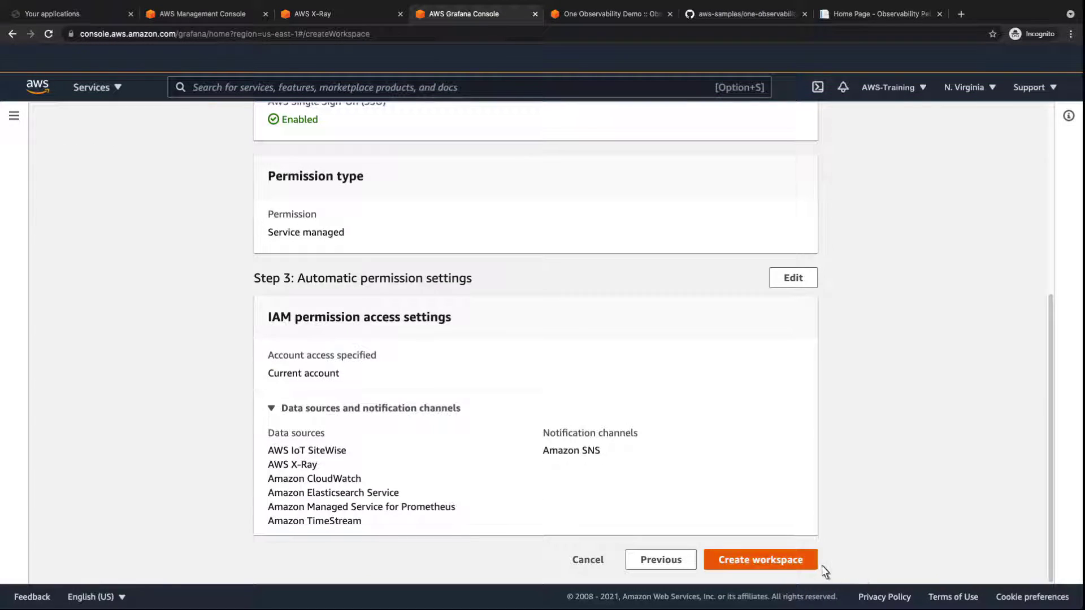
click(803, 562)
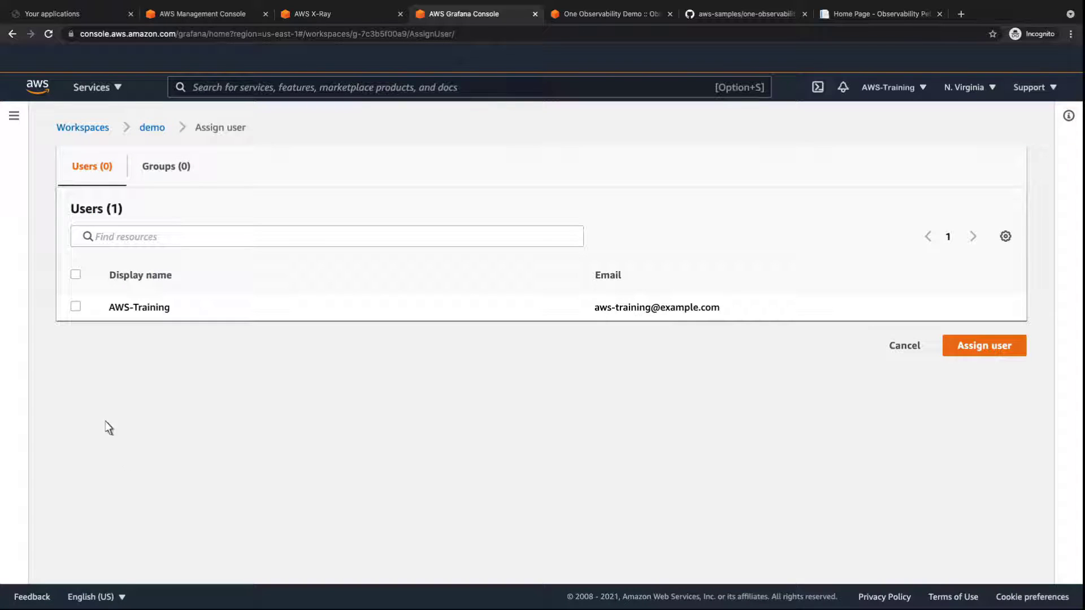
Step: Assign the AWS-Training user to the demo workspace and make that user an admin
click(76, 307)
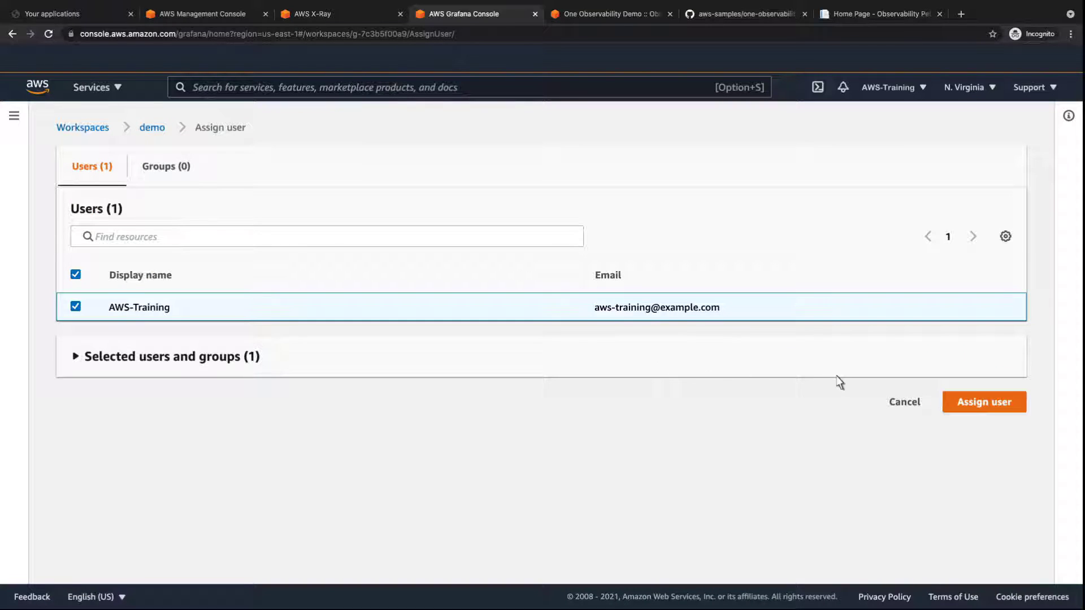
click(955, 405)
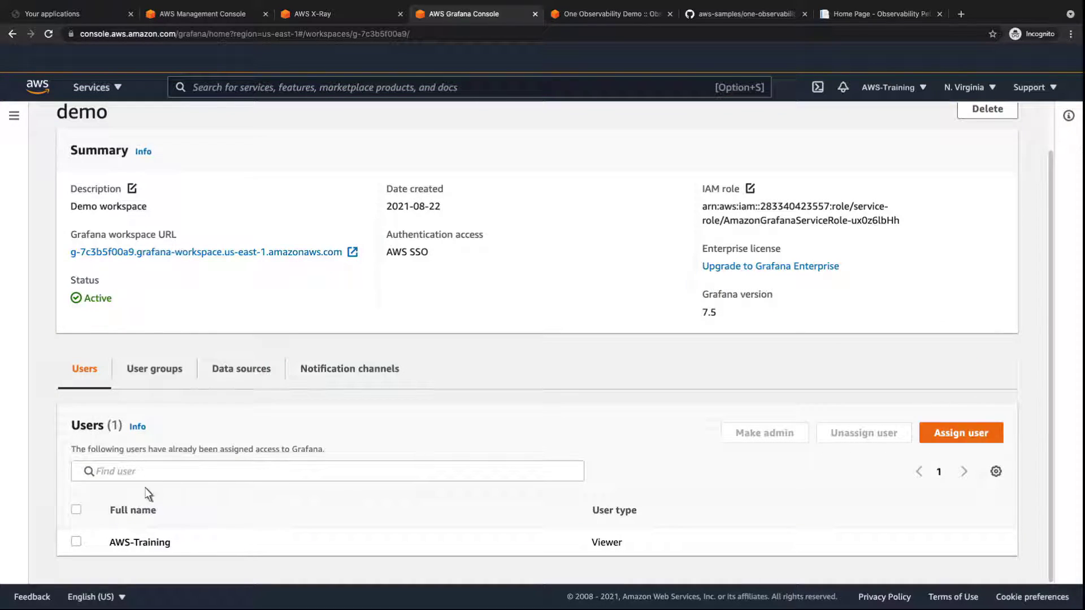
click(76, 510)
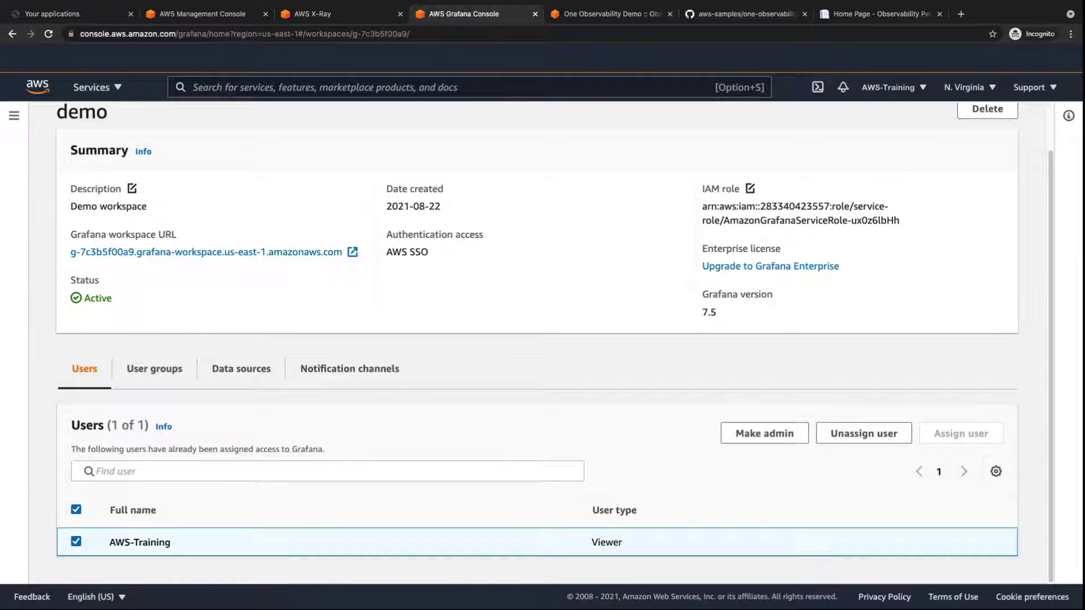
click(729, 441)
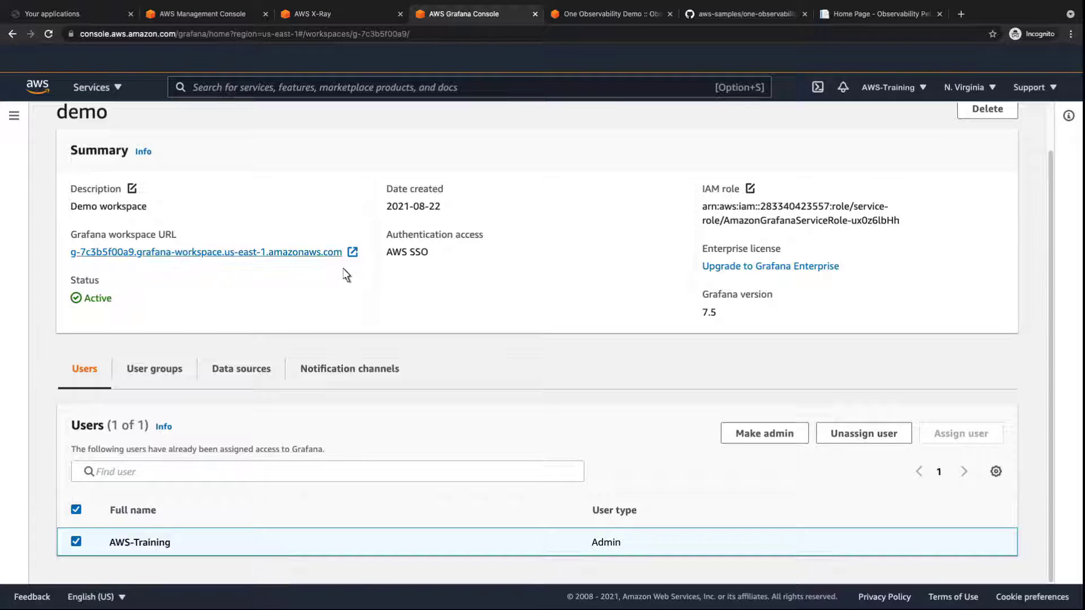
Step: Sign in to the demo Grafana workspace with AWS SSO and open its AWS data source provisioning page
click(335, 253)
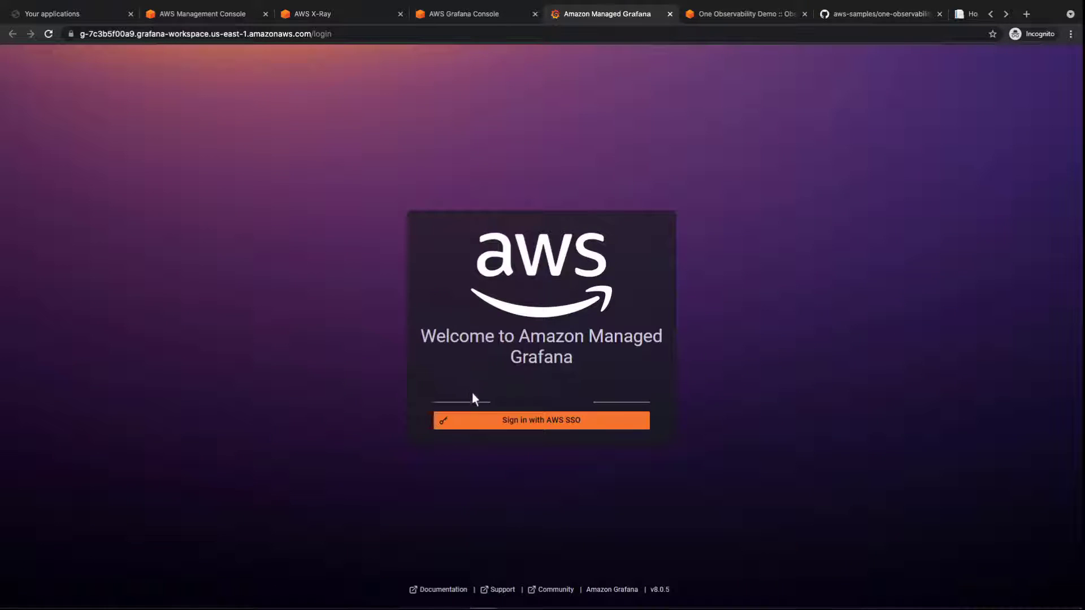
click(480, 422)
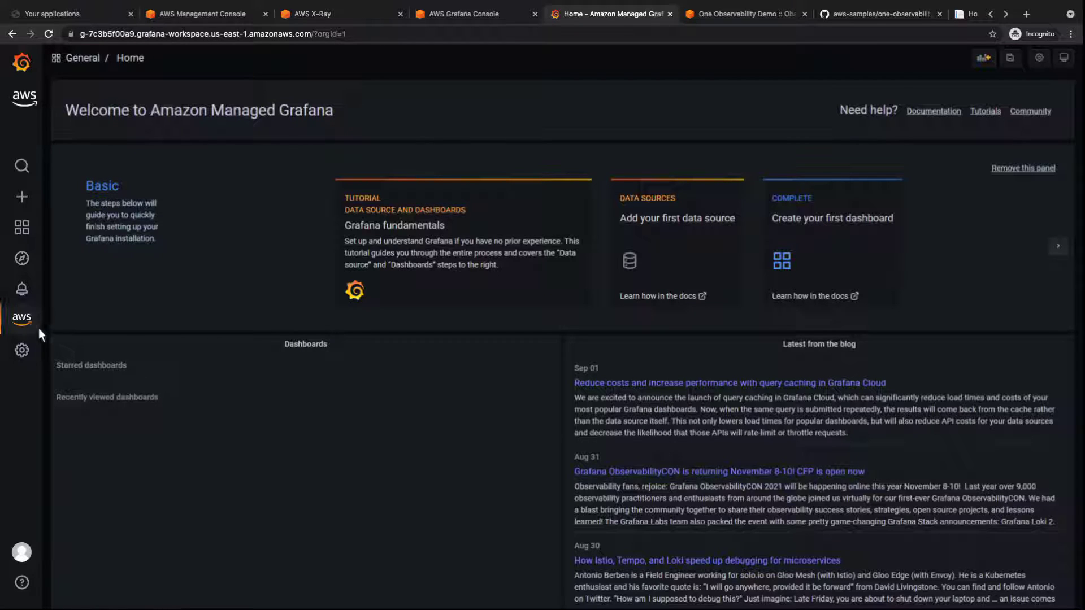
mouse_move(33, 323)
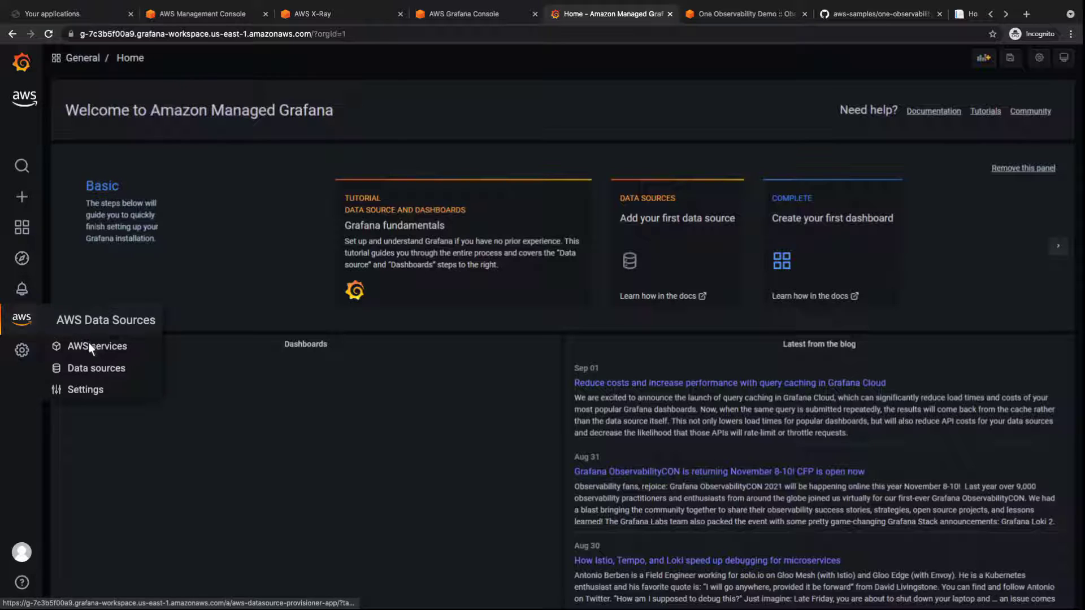
click(116, 372)
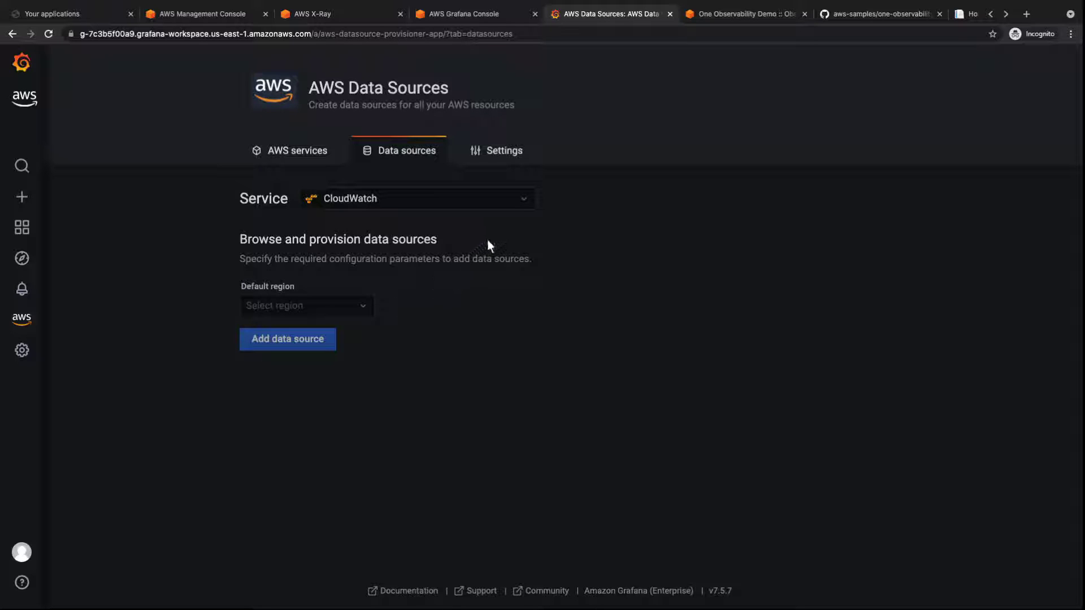
Step: Add an X-Ray data source with default region US East (N. Virginia), then save and test its settings
click(523, 201)
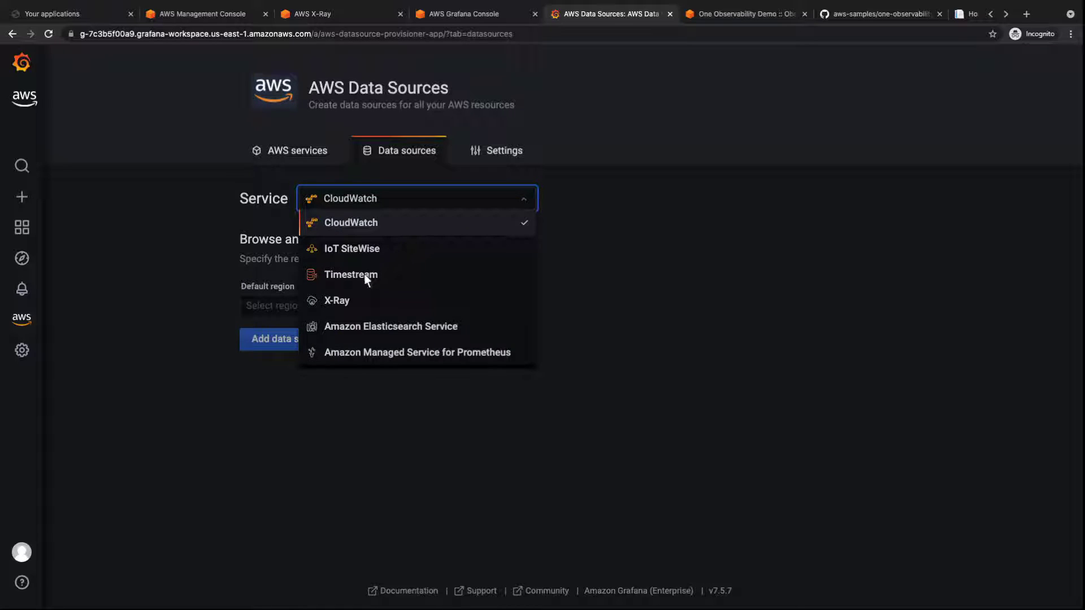
click(346, 301)
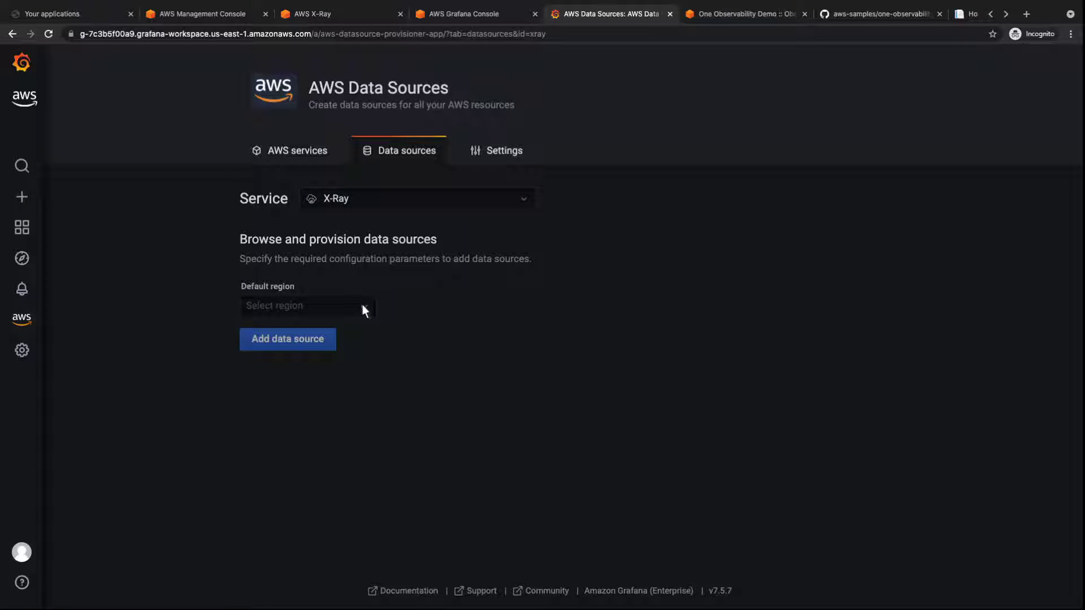
click(362, 305)
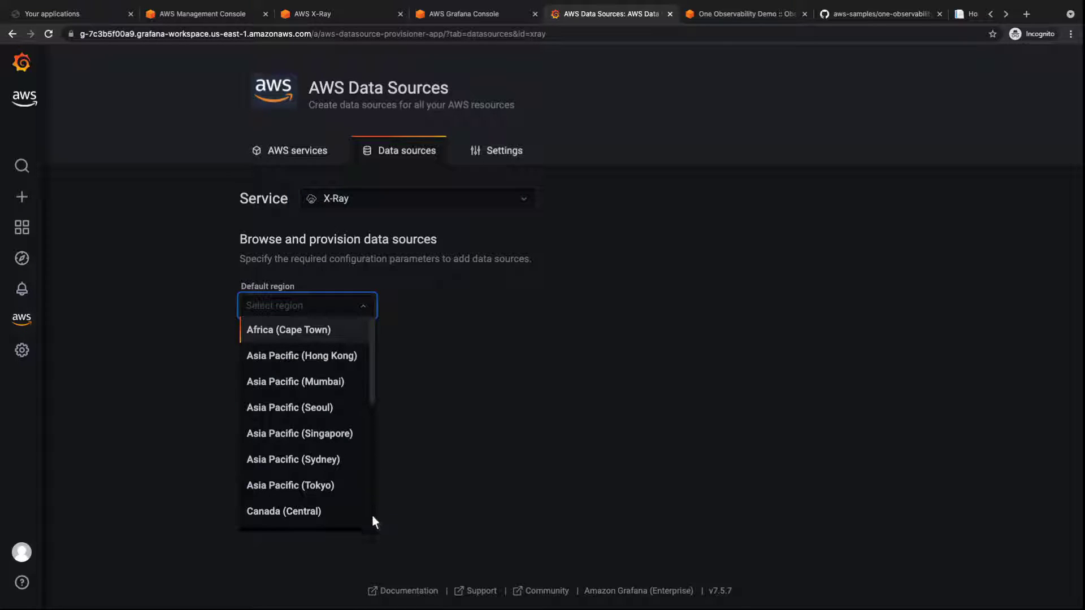
scroll(371, 517, down, 5)
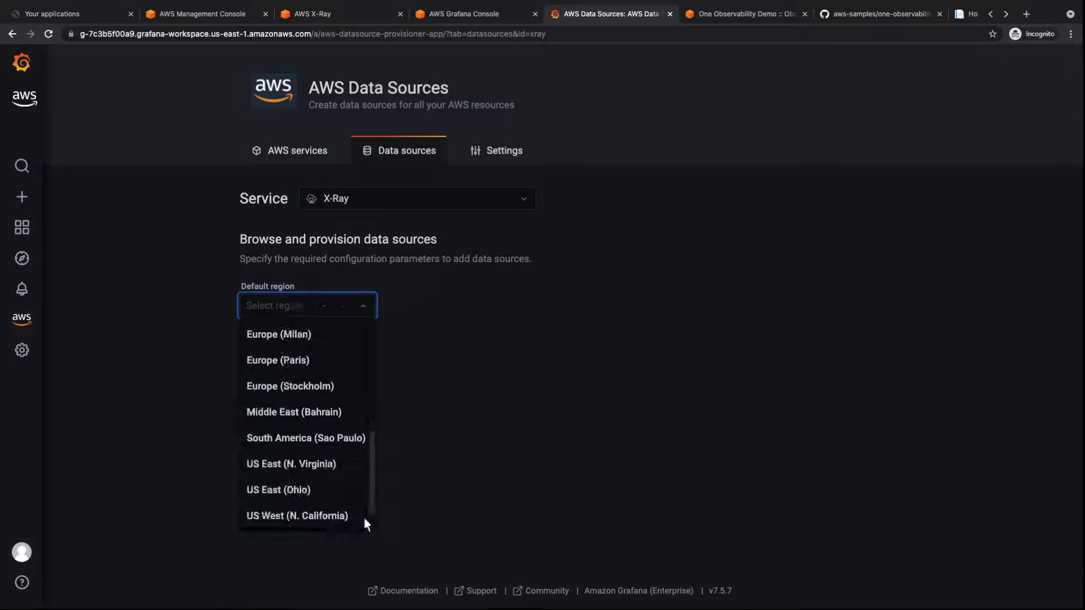
click(332, 469)
click(325, 345)
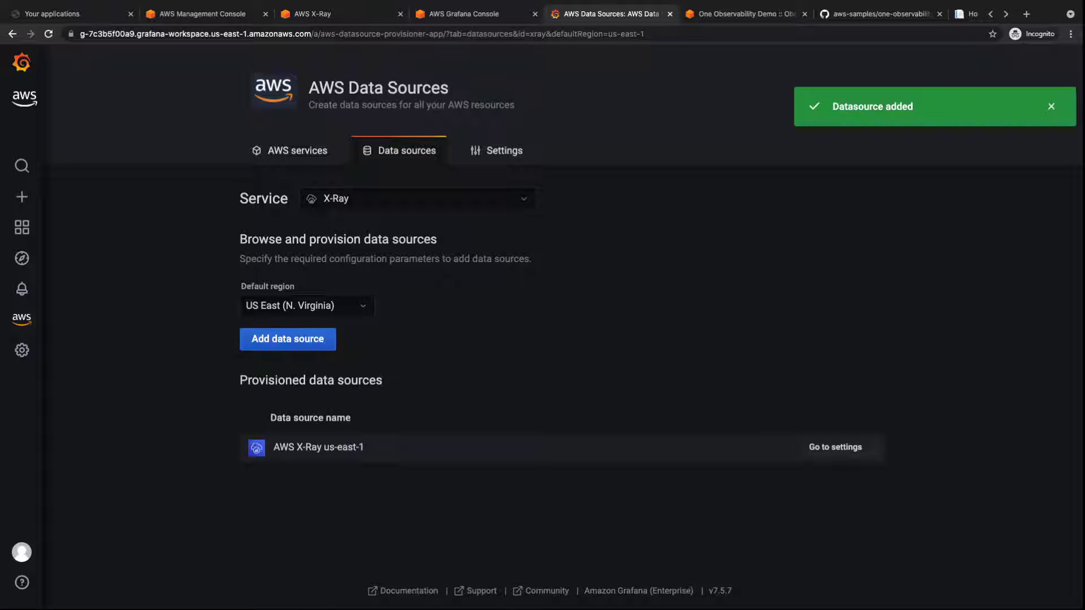
click(808, 452)
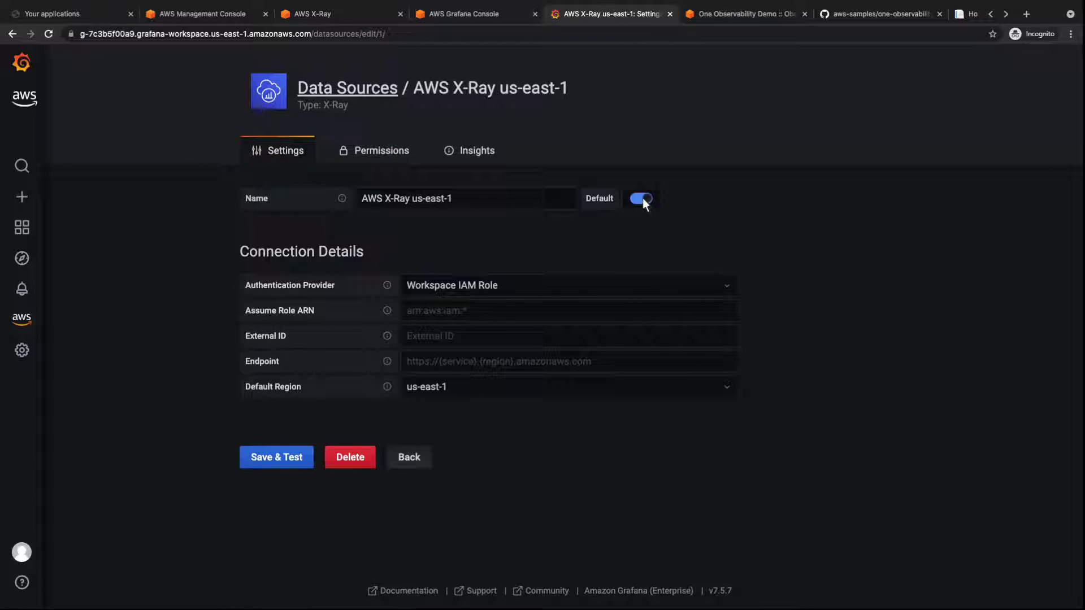
click(305, 459)
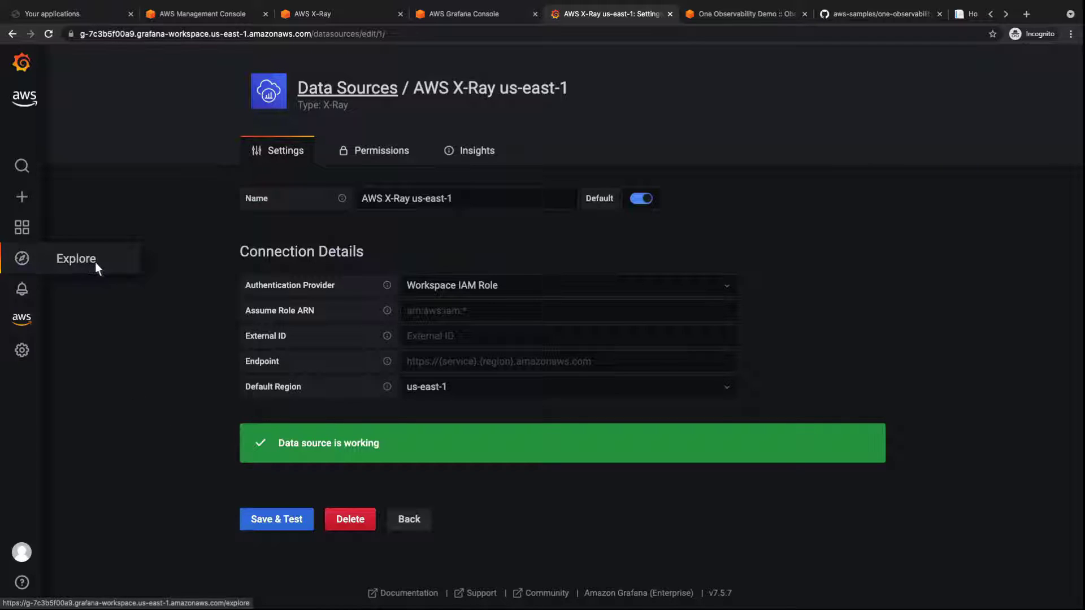
Step: Explore the X-Ray data source by running a query of type Service Map
click(97, 263)
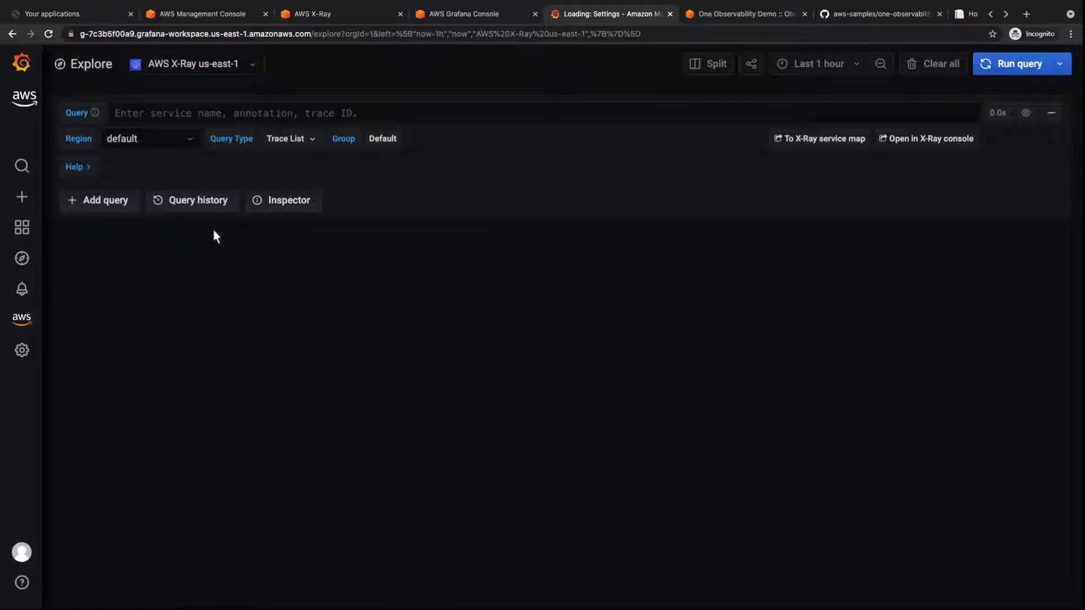
click(313, 139)
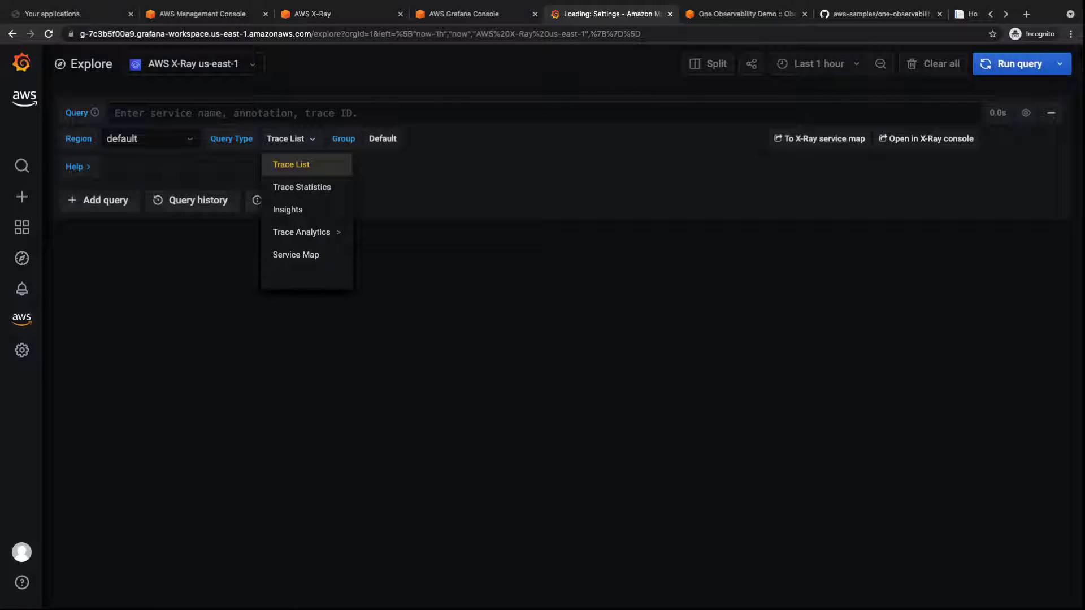
click(317, 256)
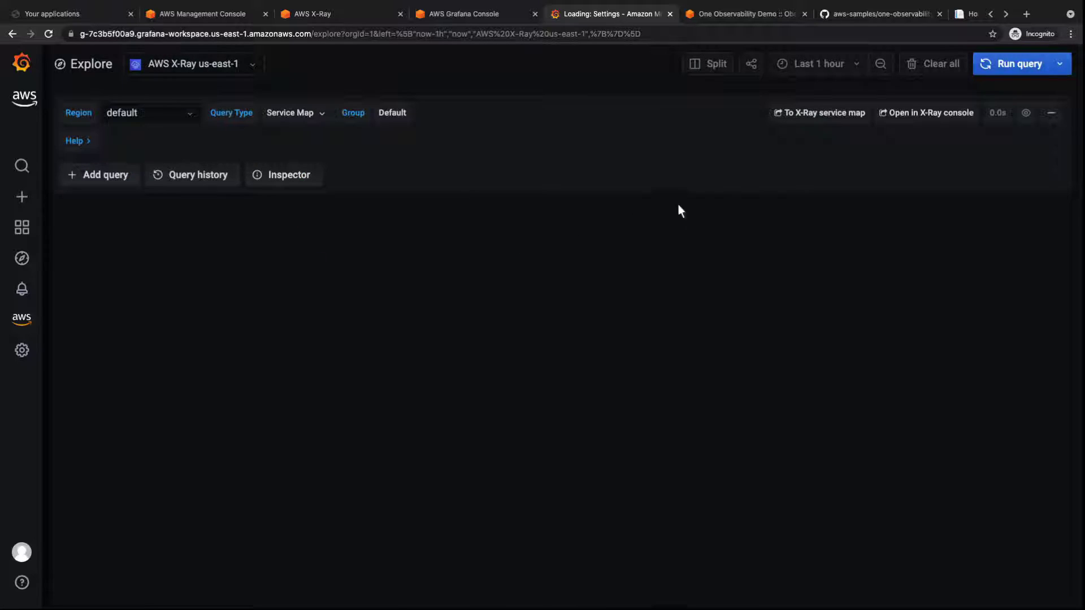
click(990, 67)
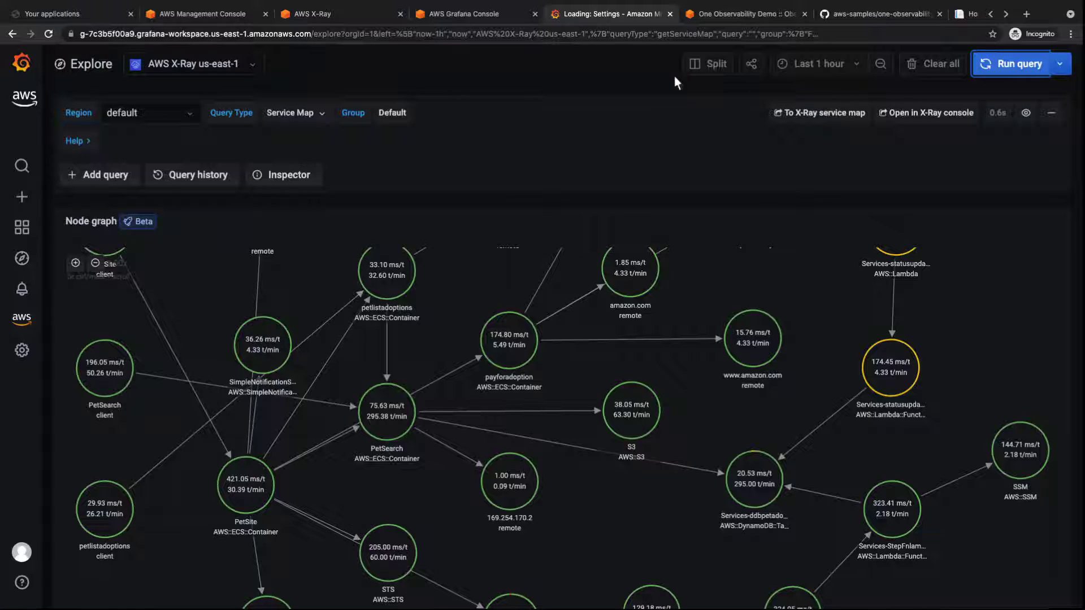
Step: Restrict the service map query to the MakePayment group, rerun it and examine the node graph around payforadoption
click(405, 113)
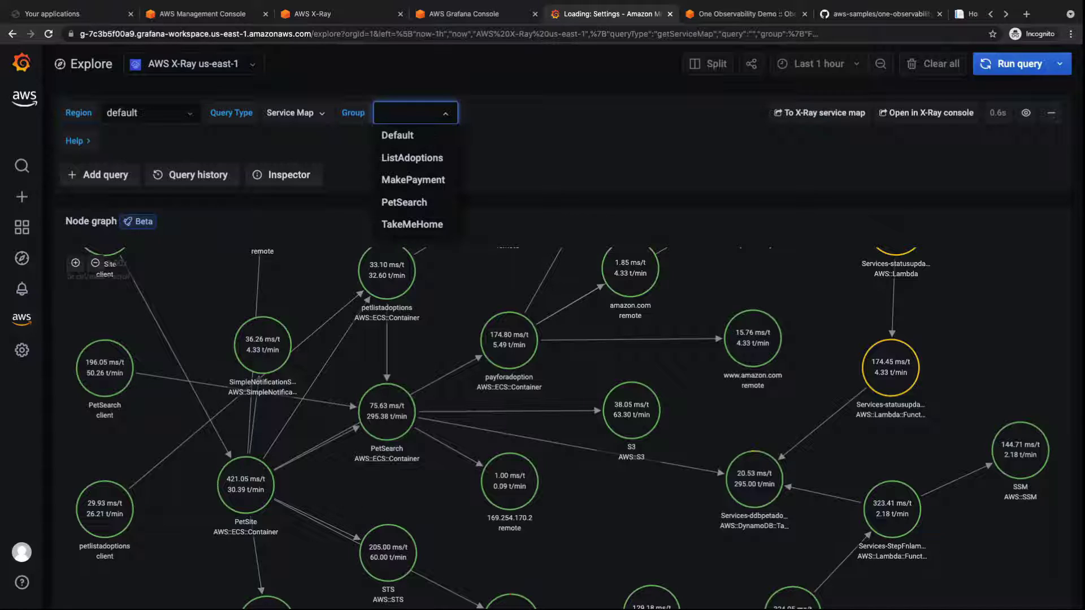
click(445, 180)
click(986, 72)
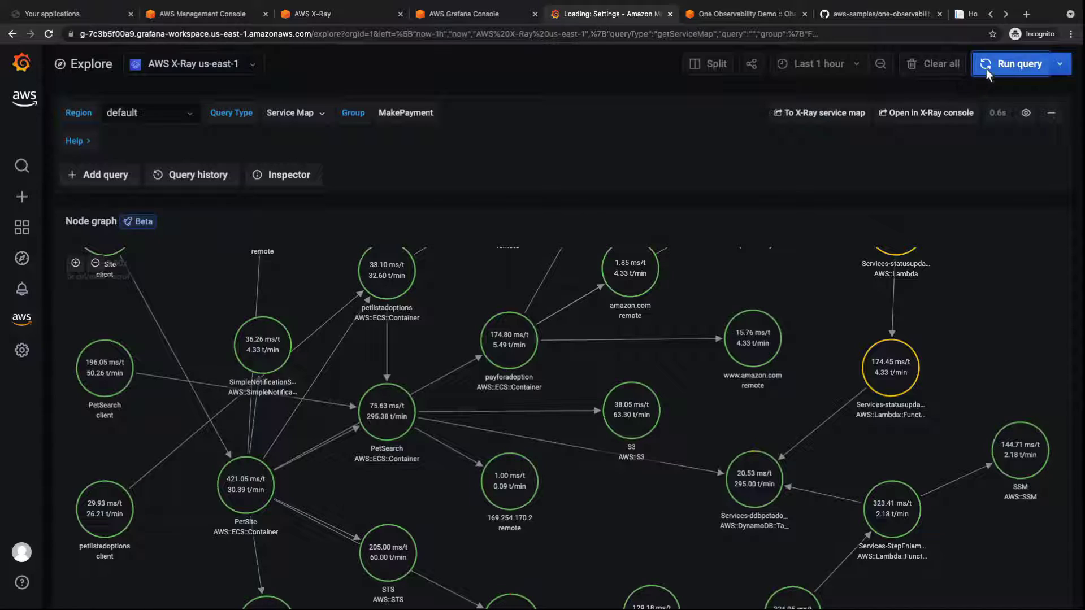
click(990, 64)
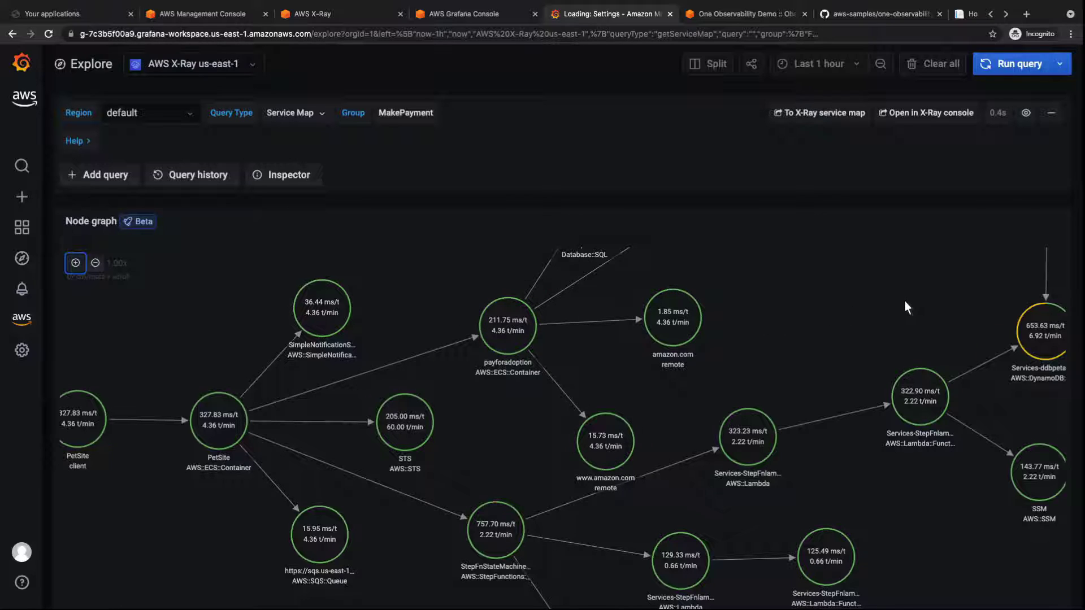
drag(904, 300, 653, 453)
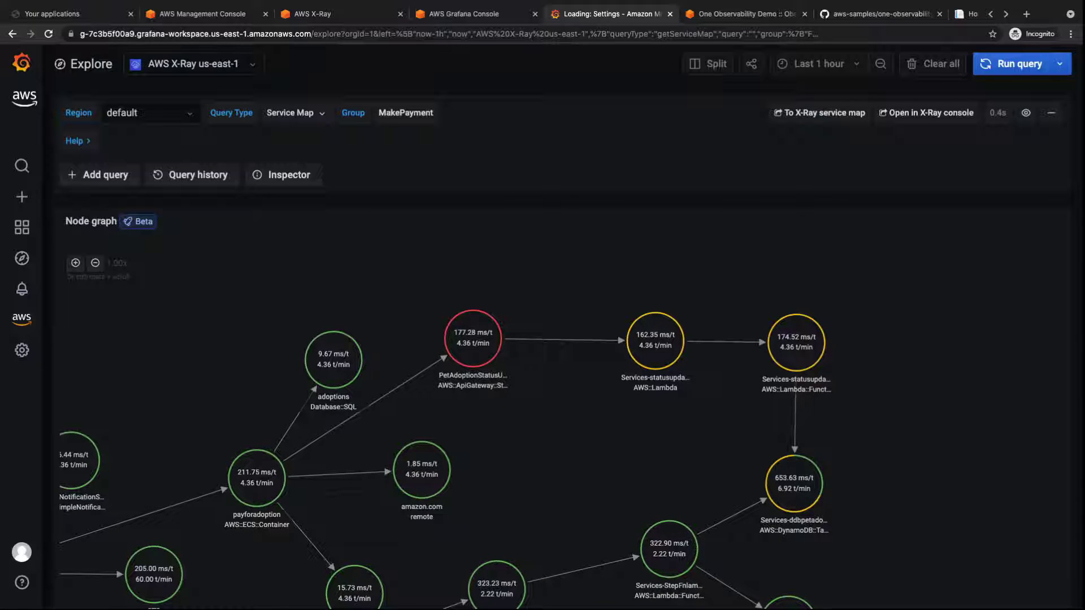
Step: List all traces of the payforadoption node in the service map and open the 1.08 s POST trace
click(270, 478)
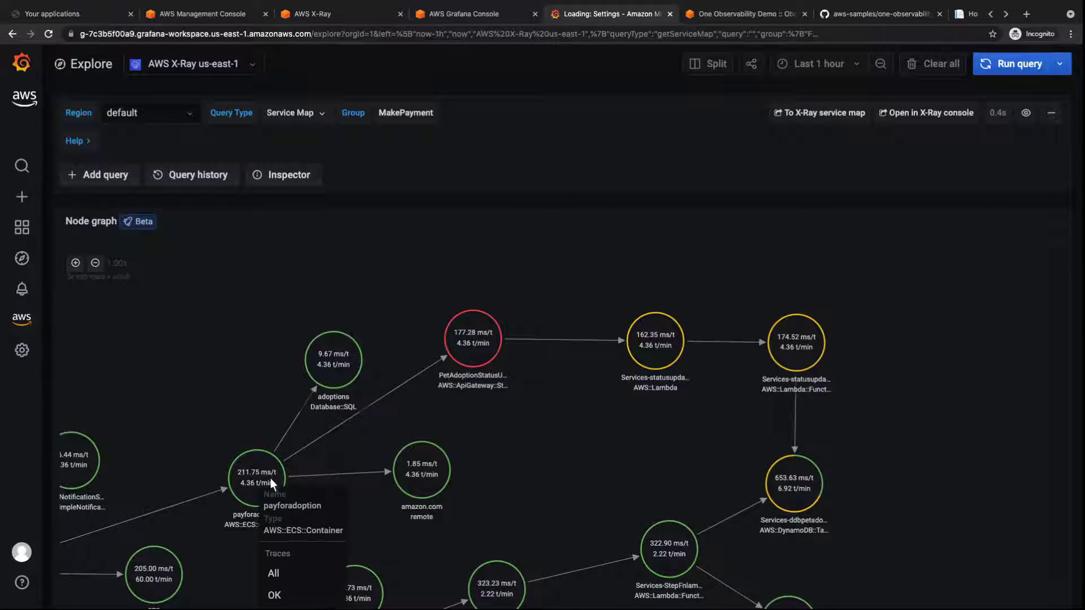
click(273, 573)
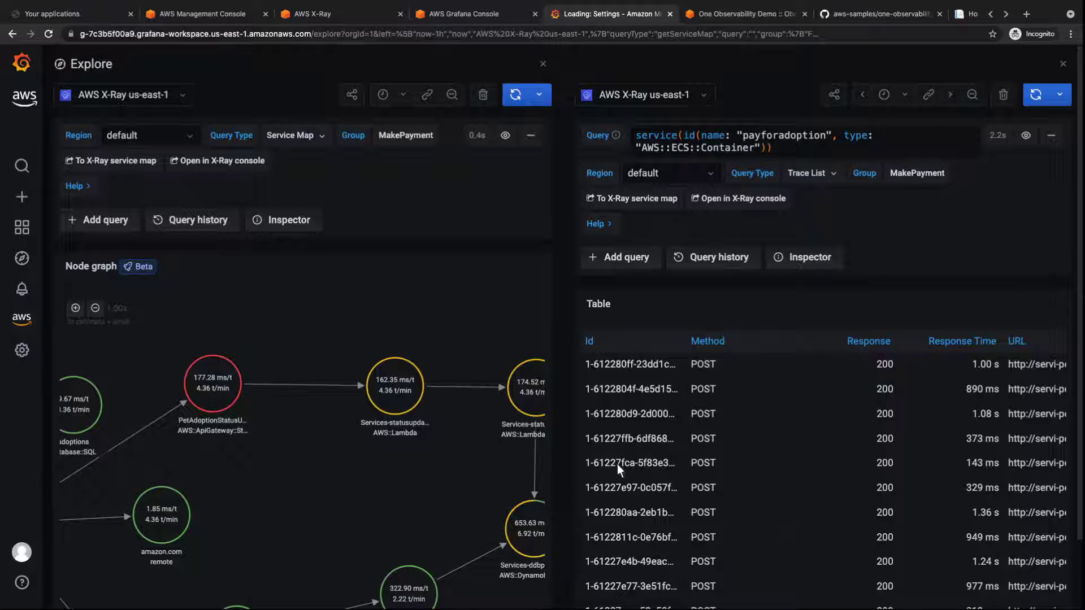
click(658, 418)
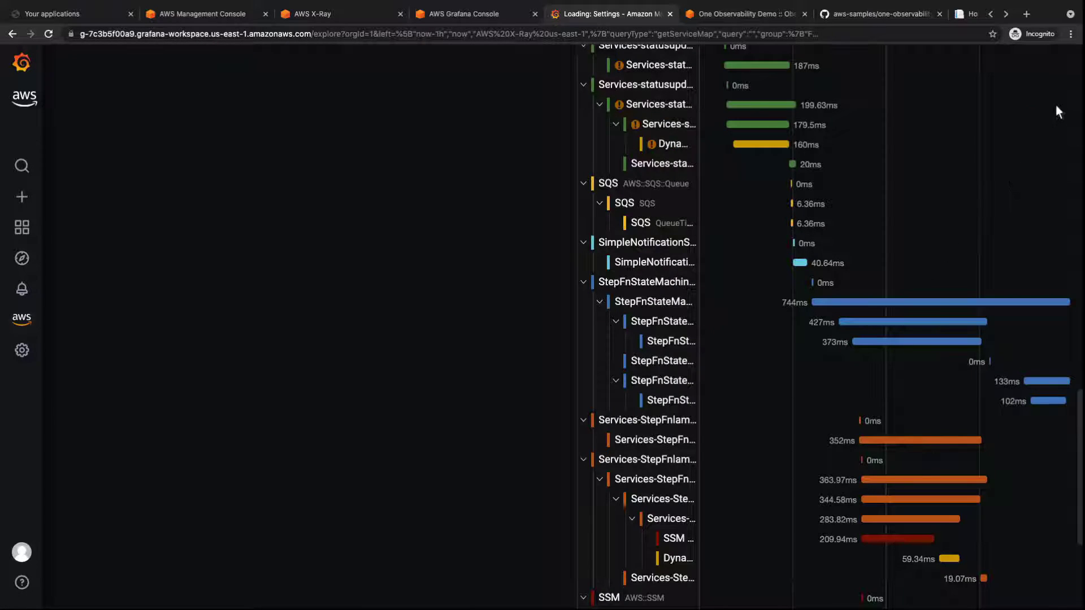
scroll(1078, 58, up, 12)
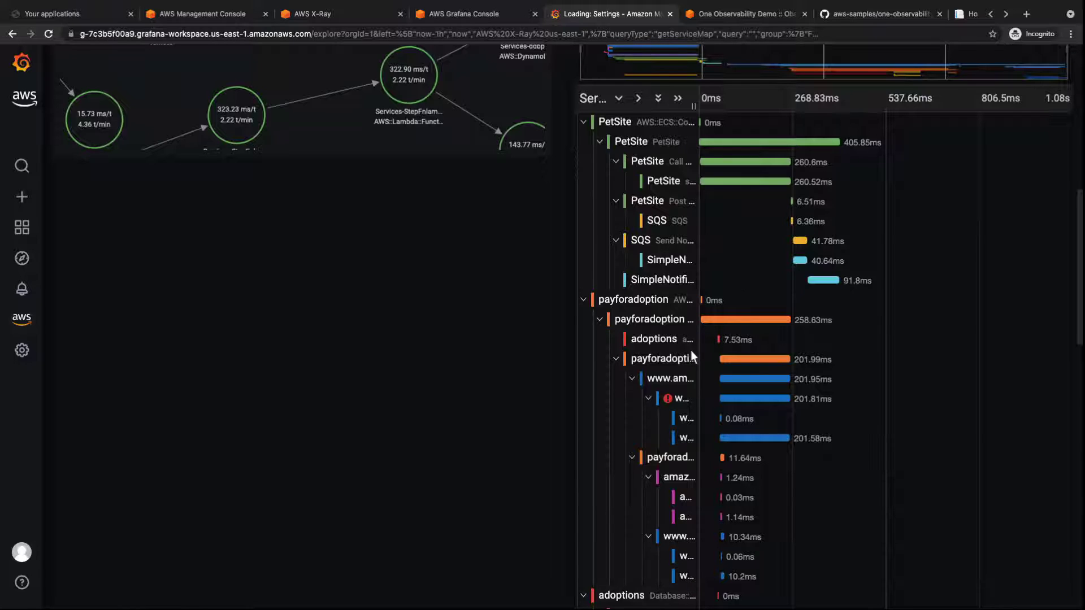
click(674, 399)
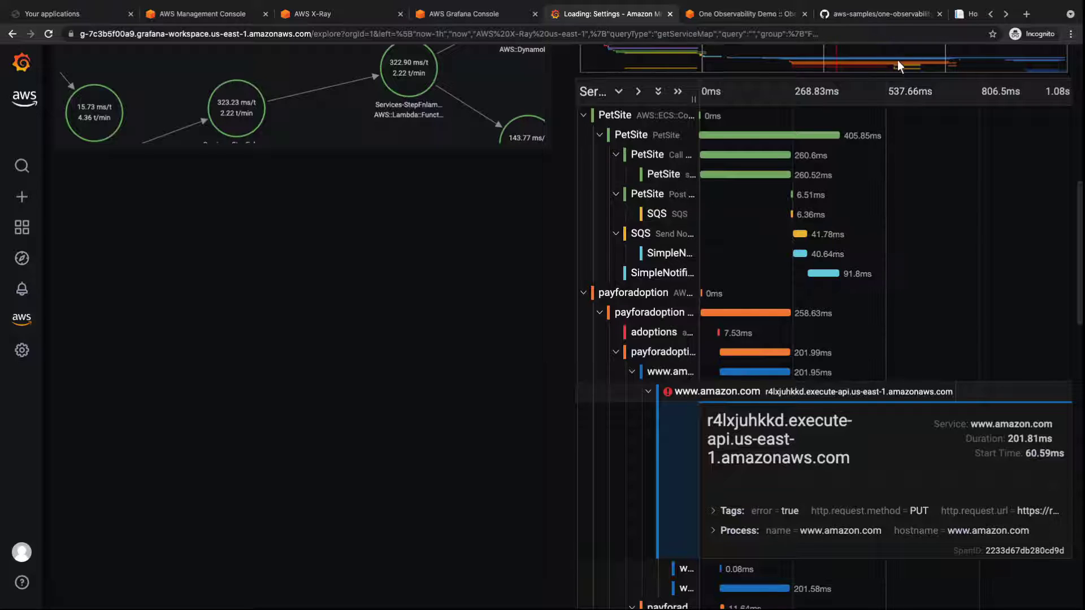
drag(907, 60, 910, 60)
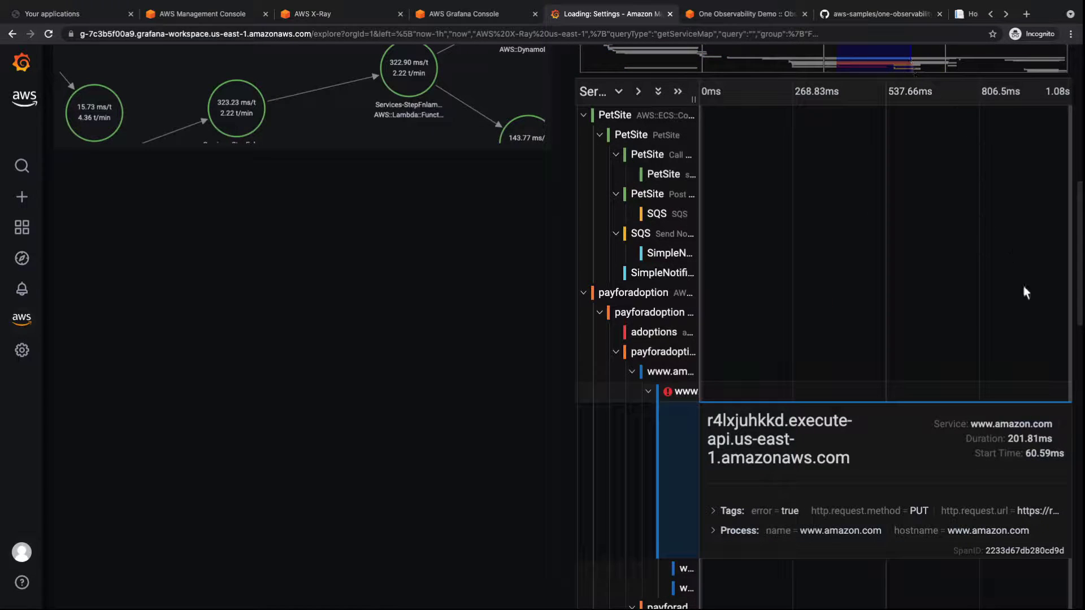
click(1076, 516)
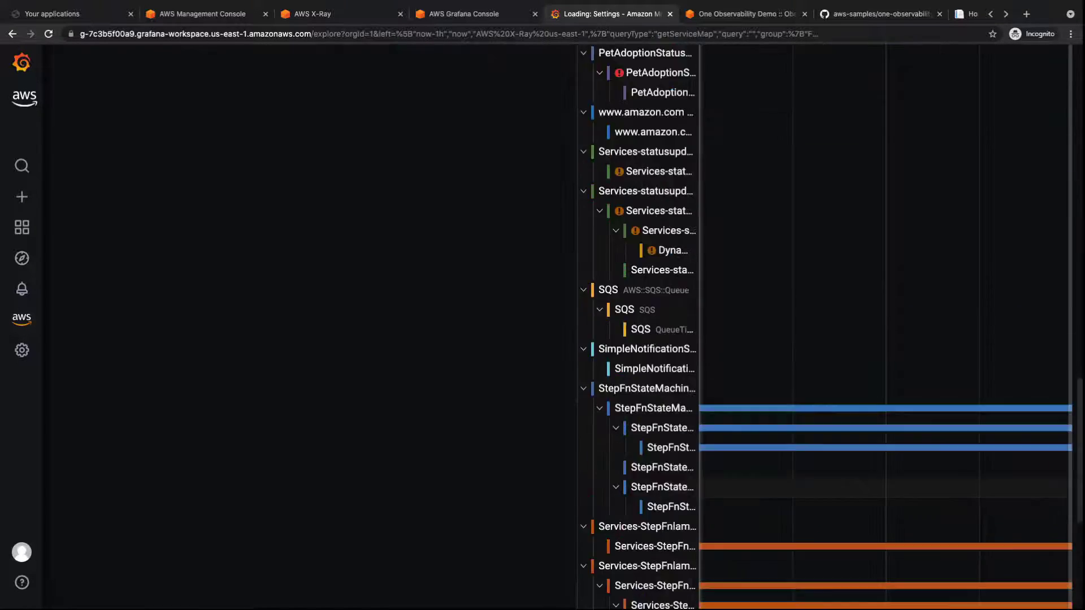
drag(1075, 516, 1075, 336)
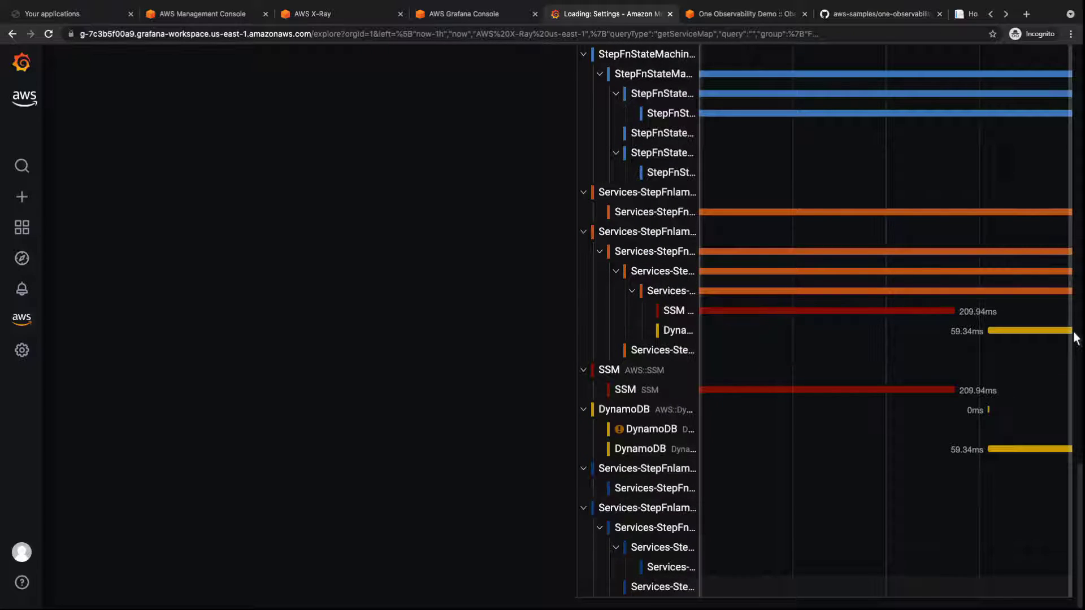
drag(1079, 487, 1079, 427)
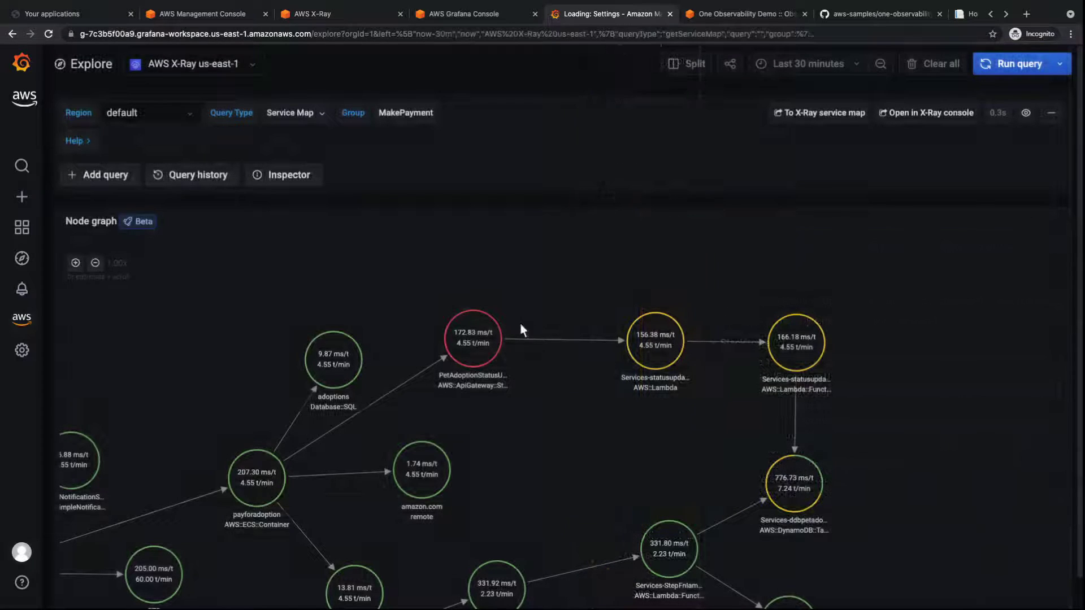
Step: Run a Trace List query on the PetSearch group with the filter "duration > 0.15"
click(320, 113)
click(311, 140)
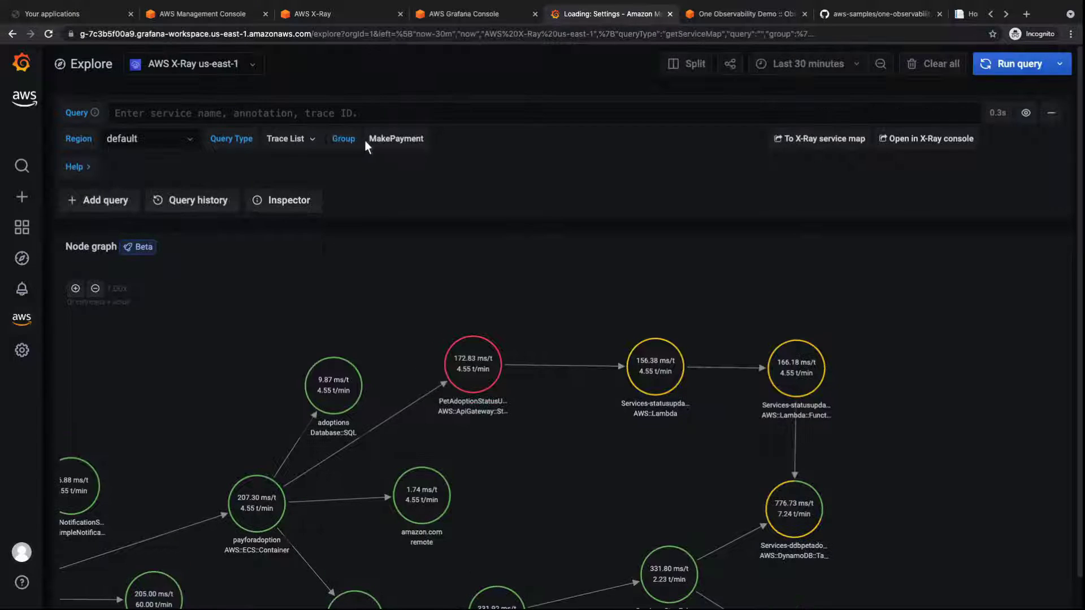
click(419, 141)
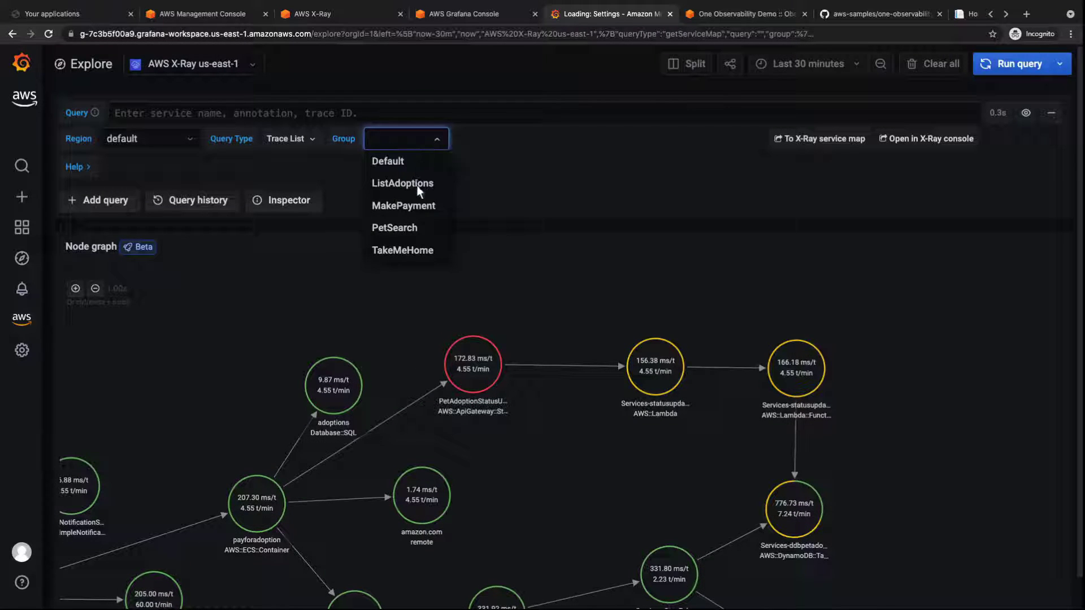
click(416, 228)
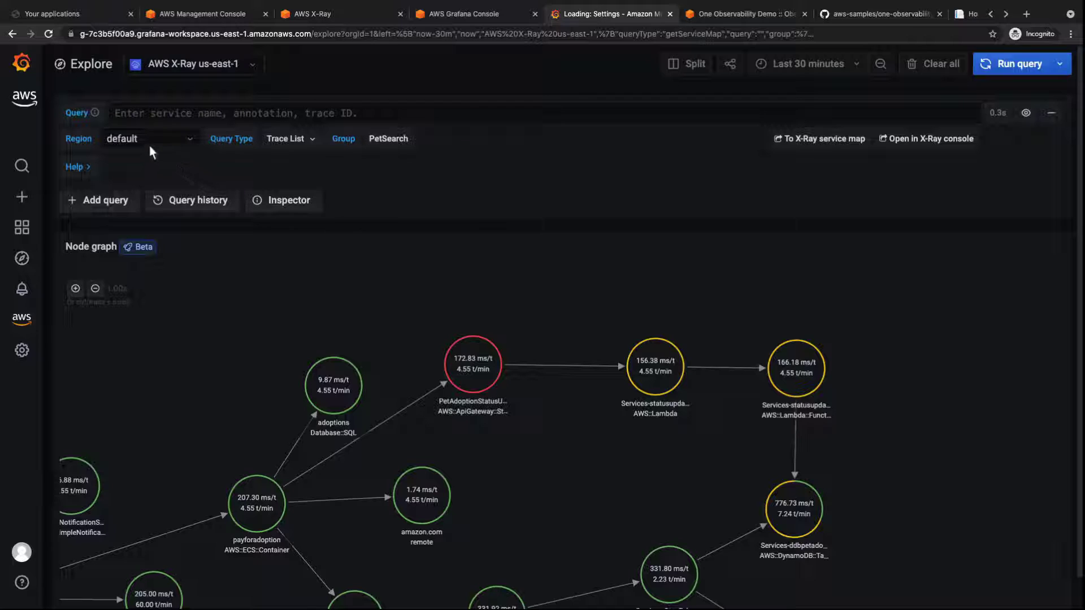
click(120, 116)
text(duration > 0.15)
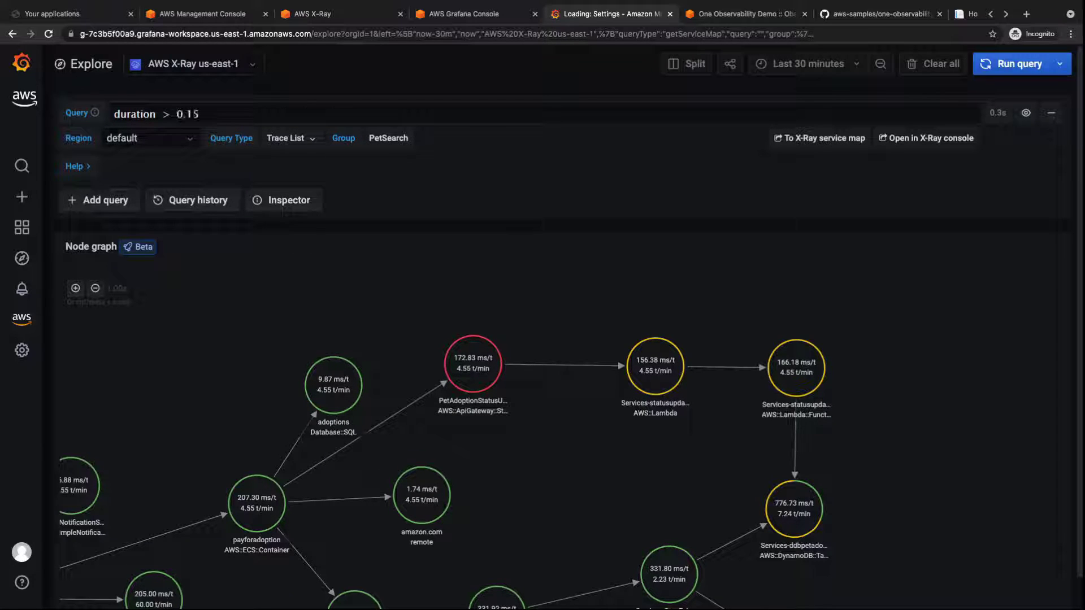
click(1009, 64)
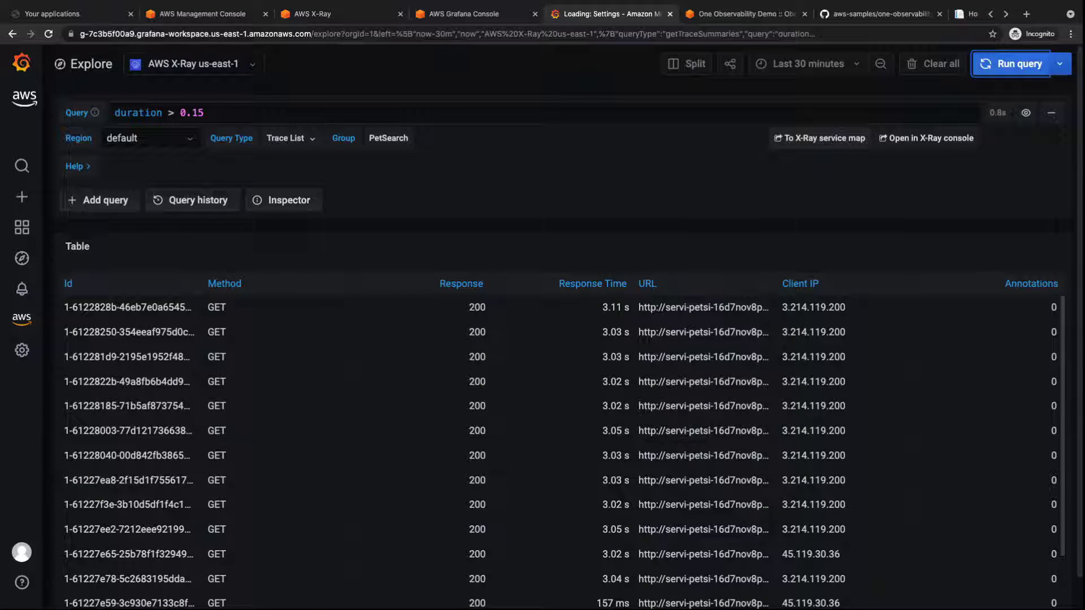
Step: Open the 3.11 s PetSearch trace, inspect its Scanning DynamoDB Table span, and close the trace view
click(185, 307)
scroll(1070, 538, down, 5)
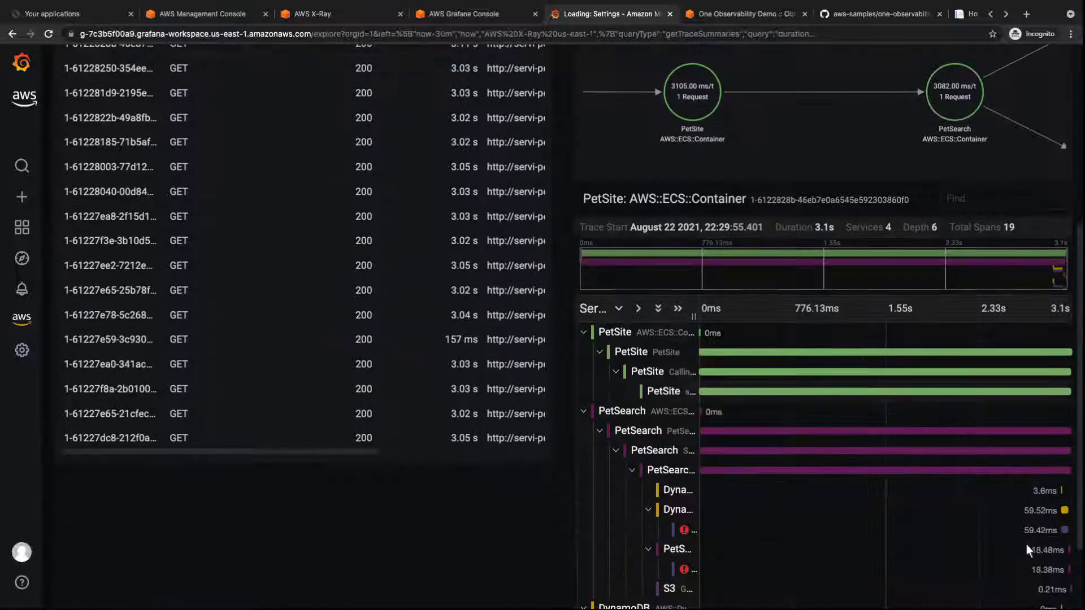
click(690, 472)
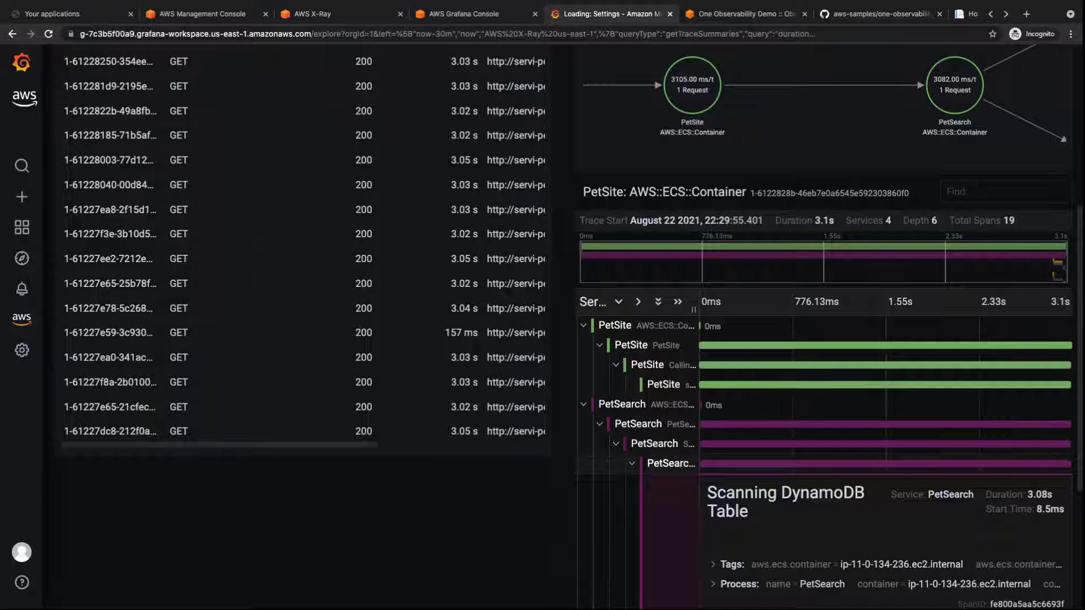
scroll(1076, 56, up, 5)
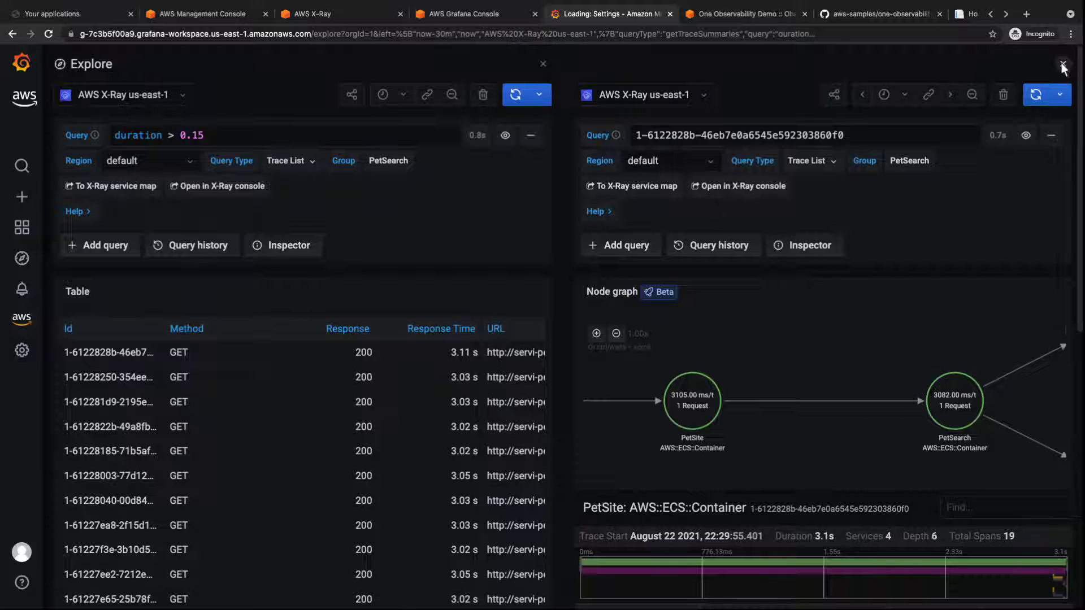
click(1063, 65)
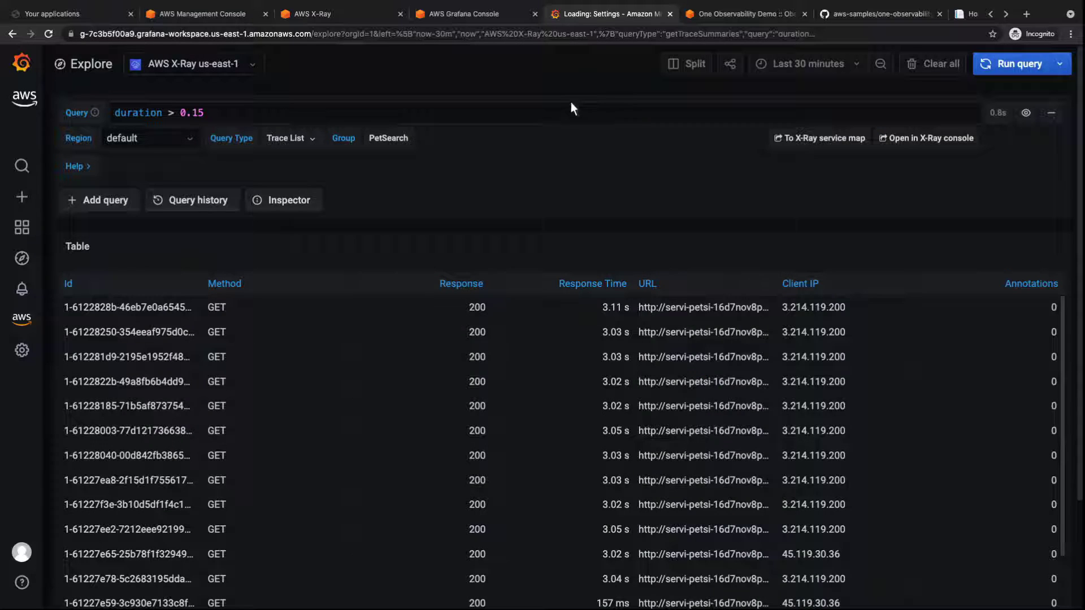
Step: Run the trace list query on the MakePayment group with the filter "edge() { !ok }"
click(403, 144)
click(430, 205)
click(116, 114)
key(ctrl+a)
text(edge() { !ok)
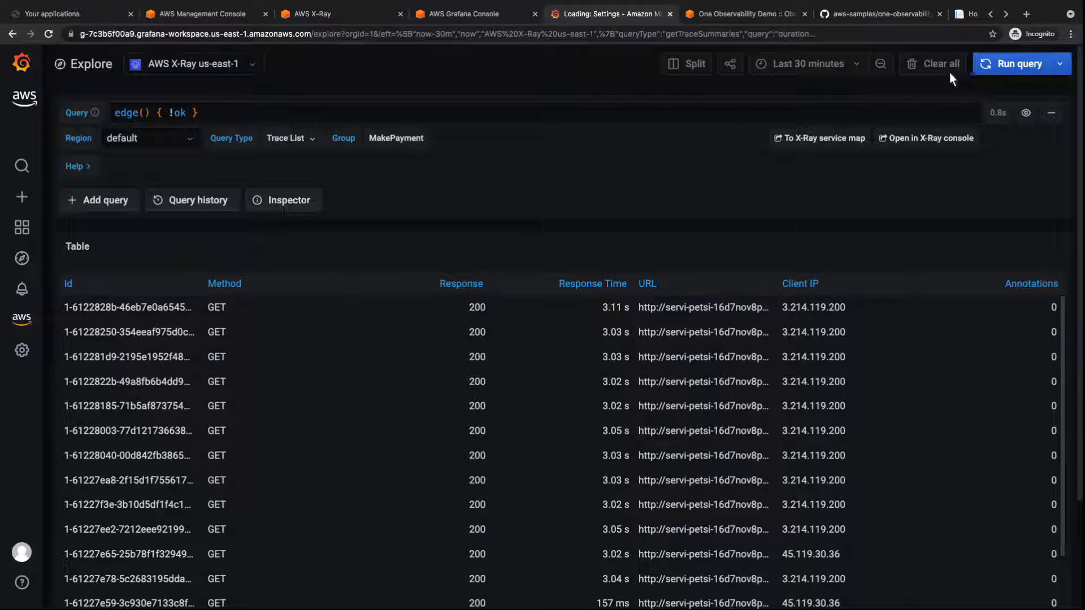
click(991, 66)
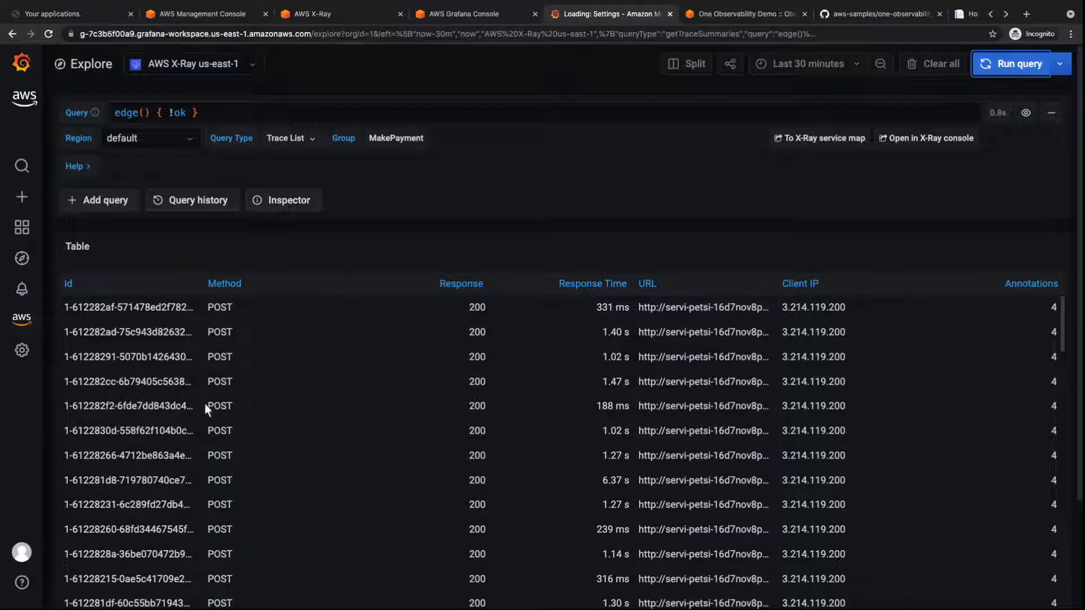
Step: Open the trace starting with 1-6122830d, and check the filtered trace list and the service map in the AWS X-Ray console
click(189, 432)
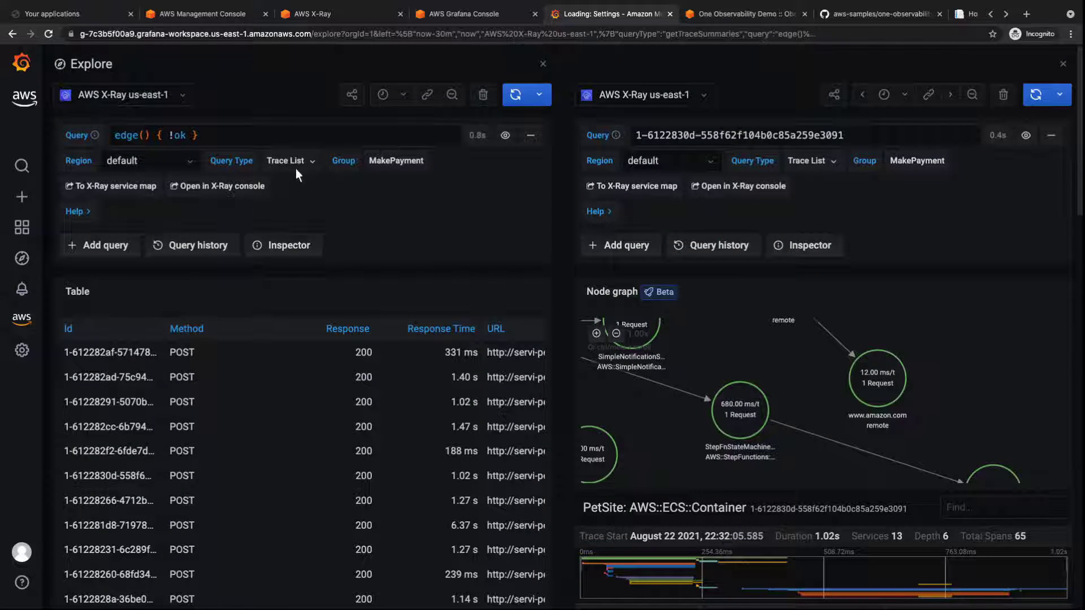
click(261, 186)
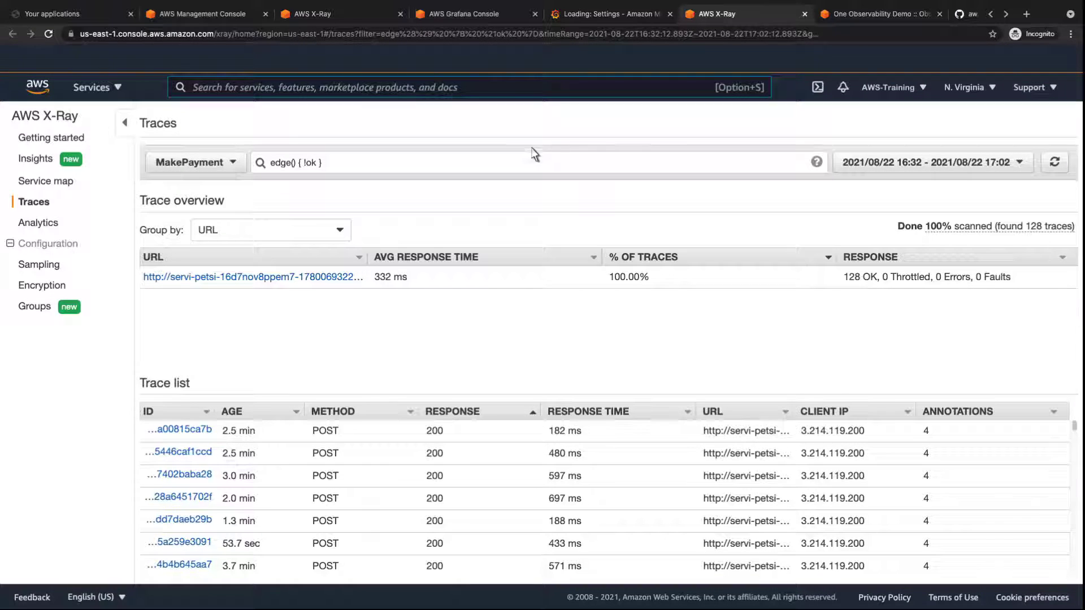
click(805, 13)
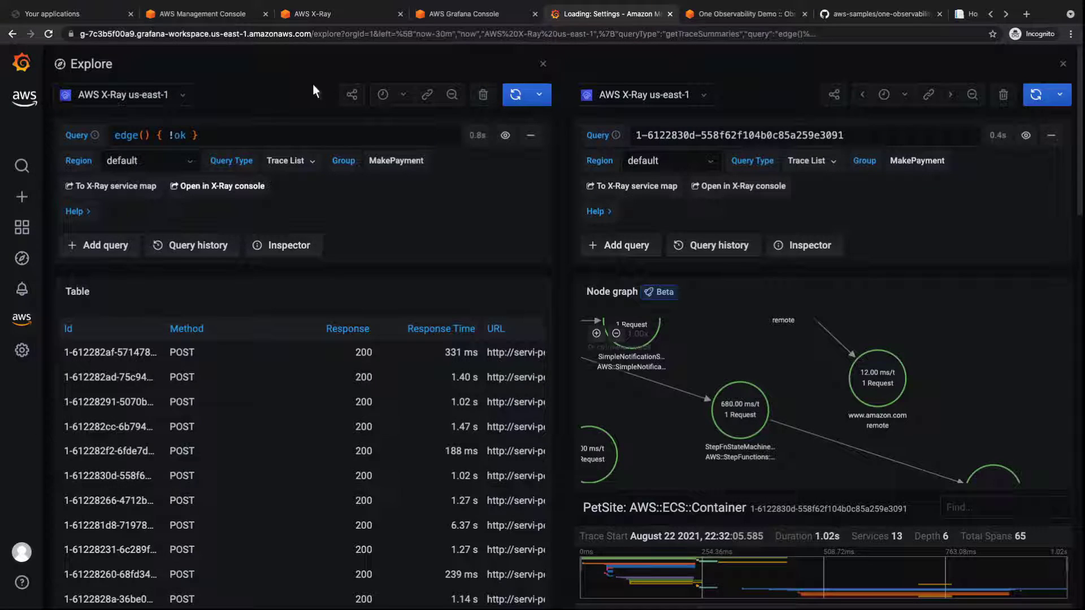
click(73, 186)
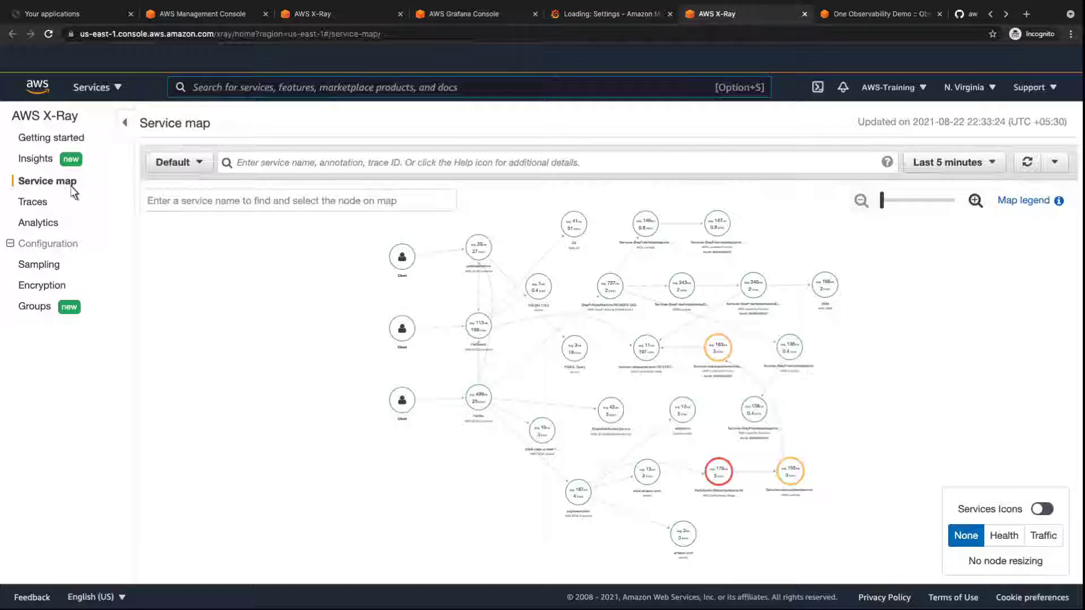
click(805, 14)
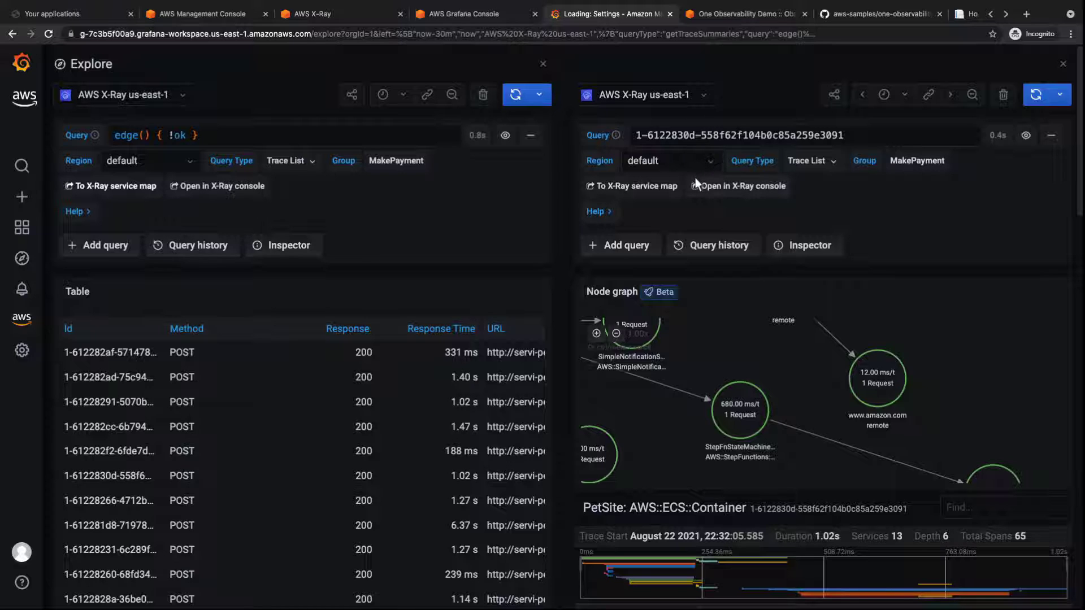
Step: Examine the opened trace's timeline in the AWS X-Ray console, returning to Grafana and closing the trace view
click(735, 185)
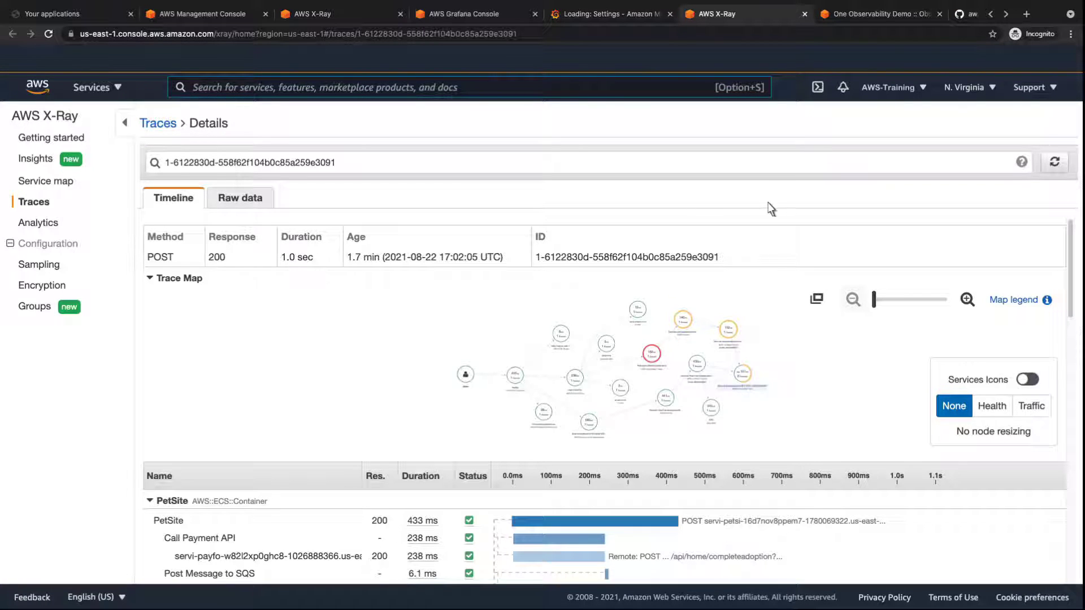
scroll(1075, 566, down, 2)
scroll(604, 395, down, 10)
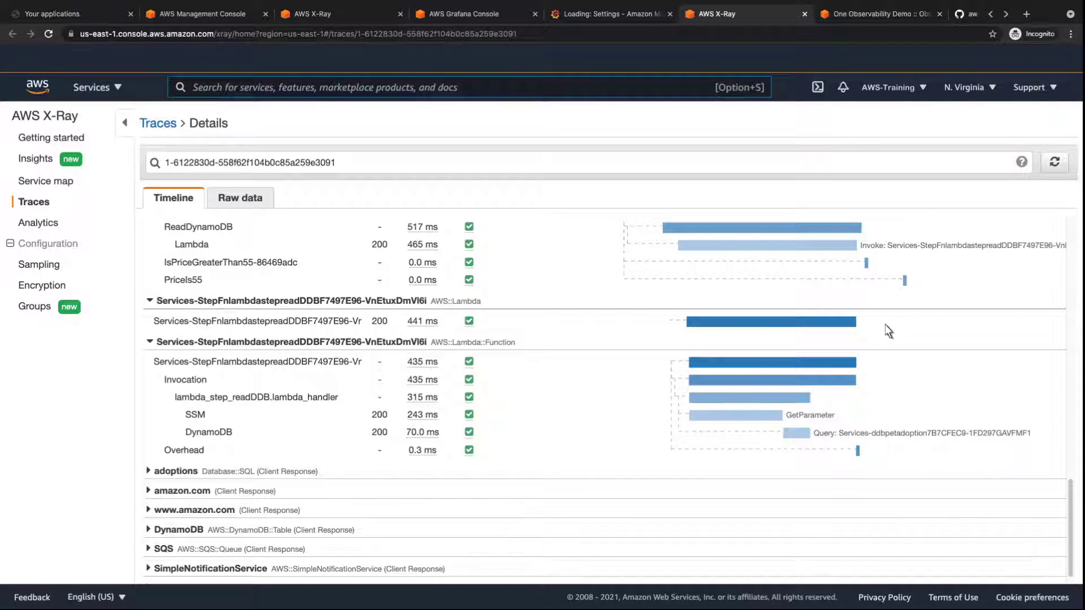
click(805, 14)
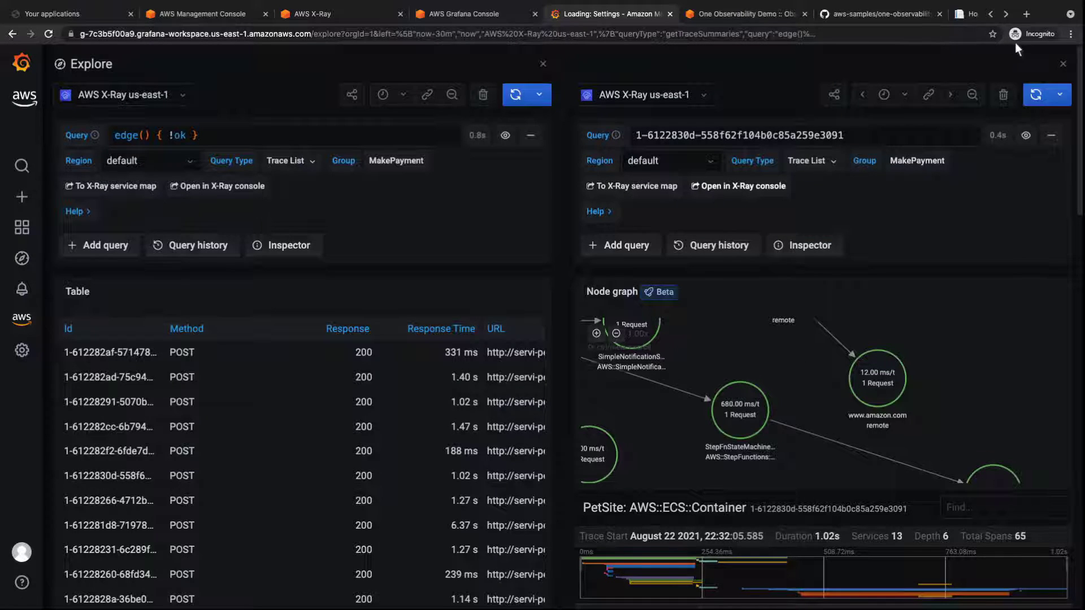
click(1063, 64)
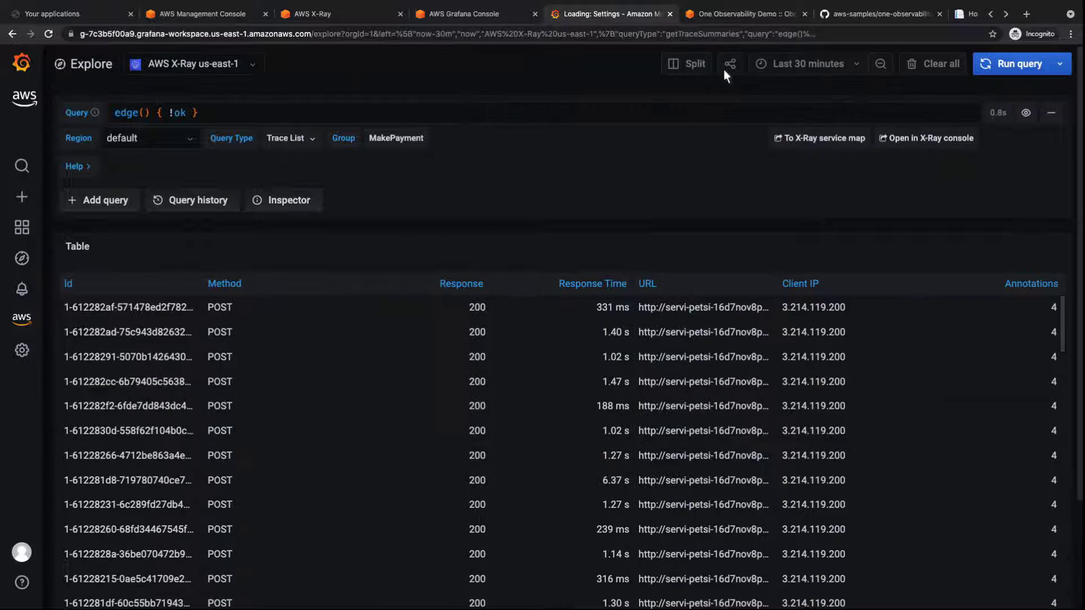
Step: Clear the filter expression and run a Trace Statistics query on the Default group
click(113, 113)
key(ctrl+a)
key(BackSpace)
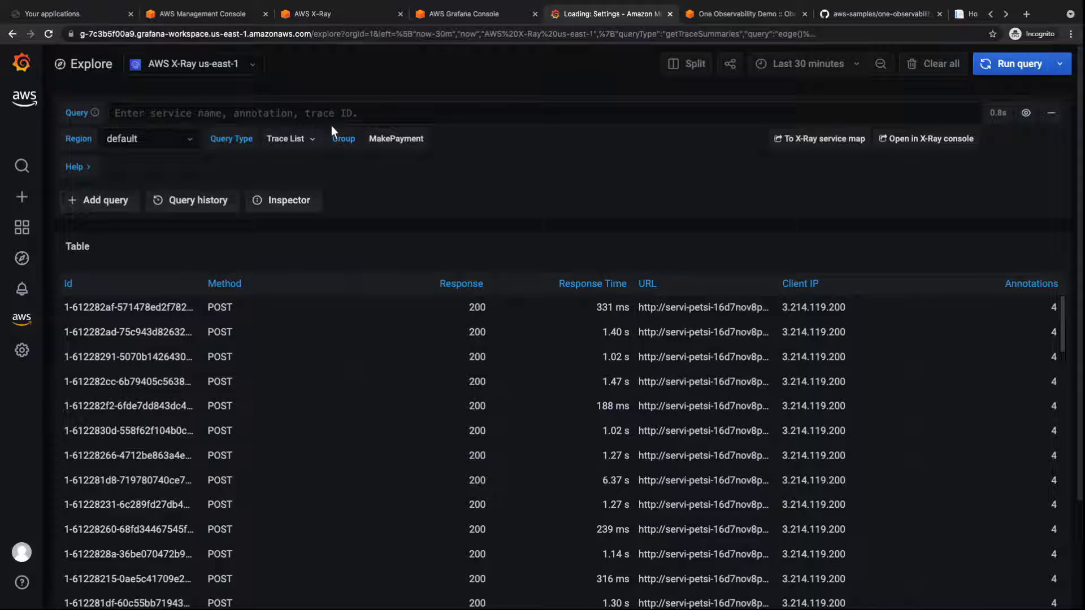
click(419, 140)
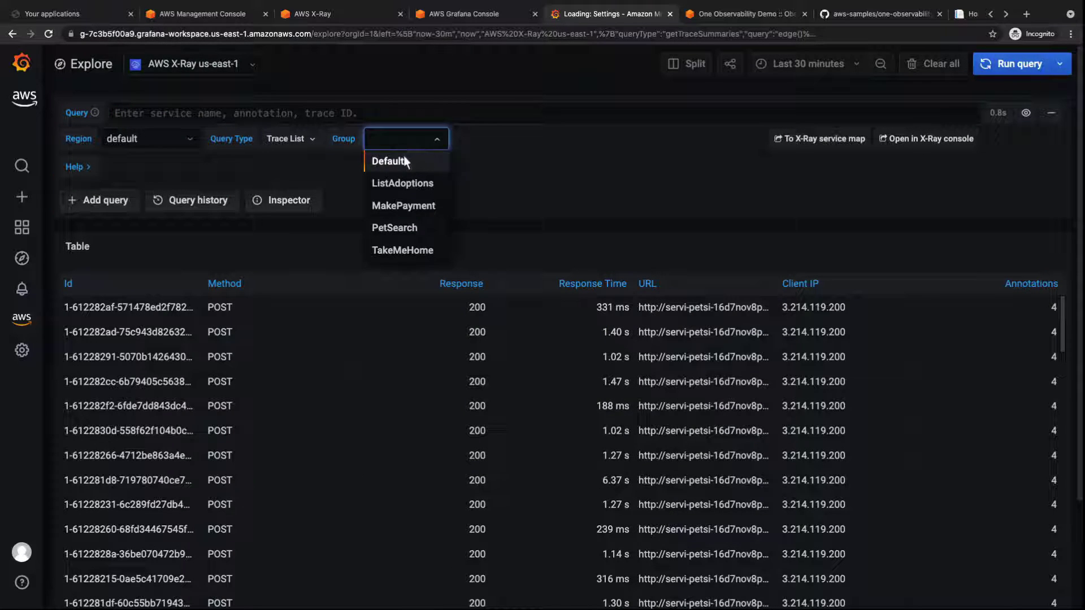
click(402, 162)
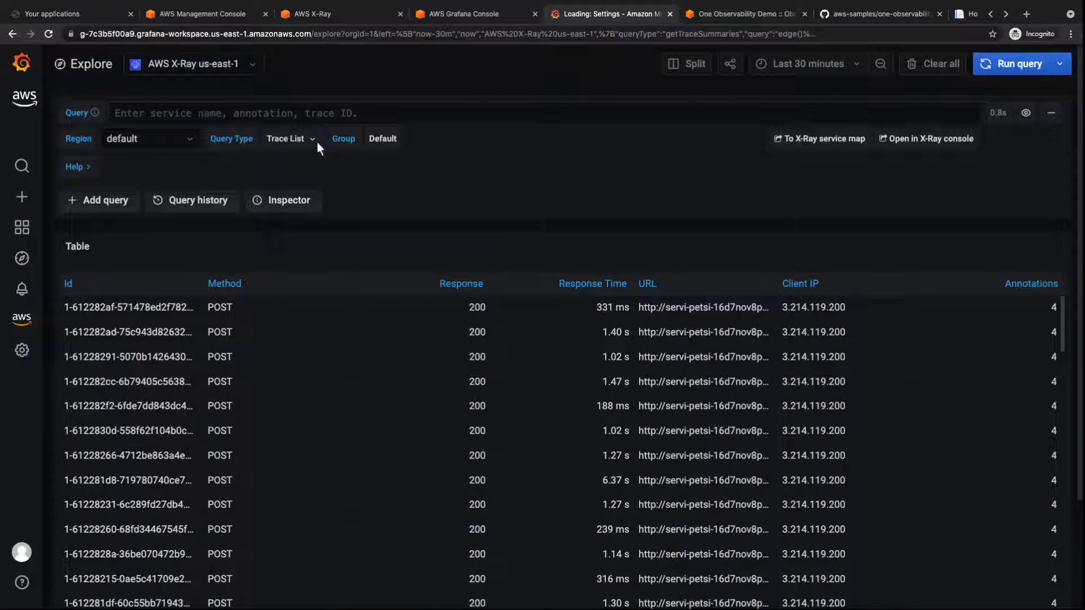
click(313, 138)
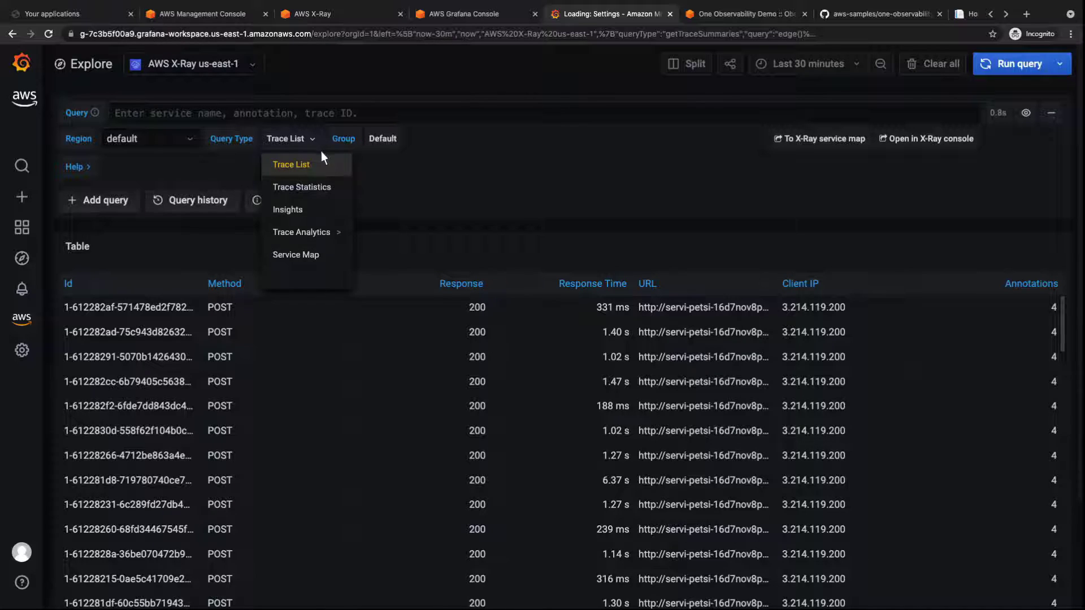
click(328, 186)
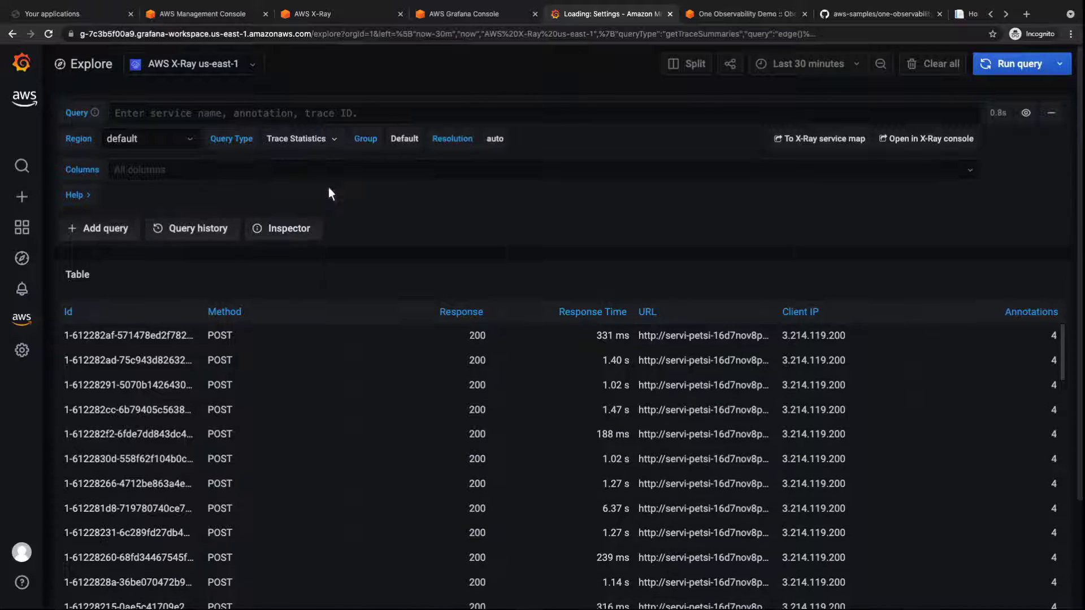
click(989, 63)
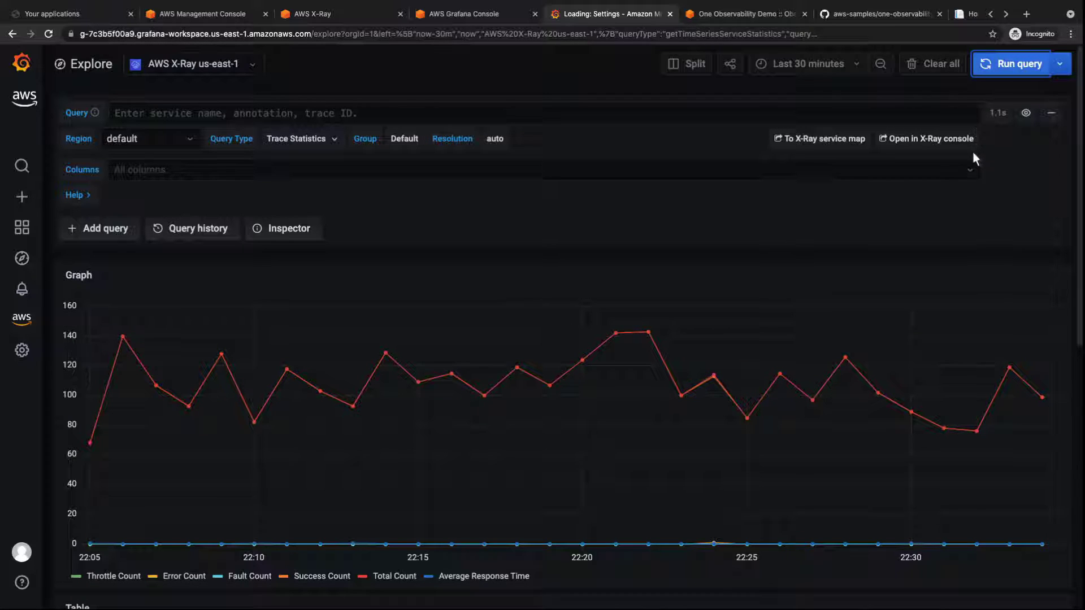
Step: Limit the Trace Statistics query to the Error Count, Fault Count and Throttle Count columns and run it
click(971, 171)
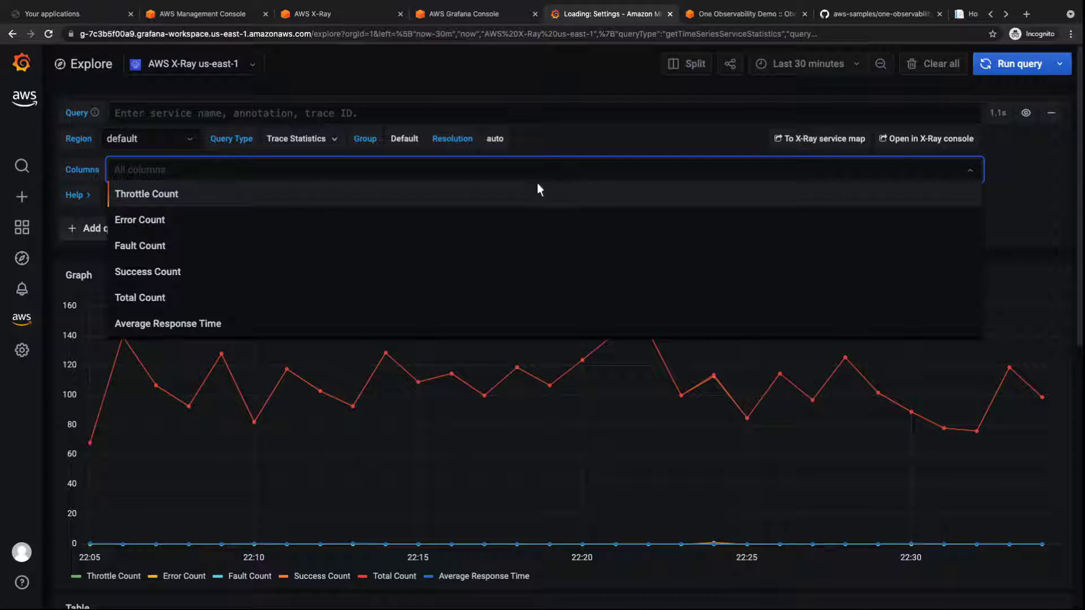
click(169, 219)
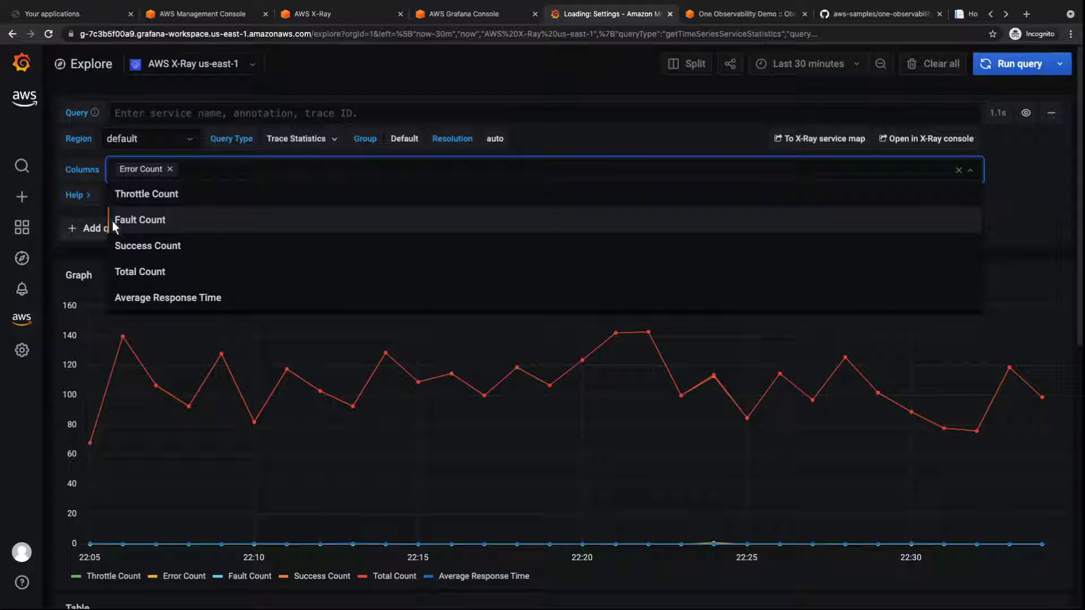
click(119, 222)
click(175, 195)
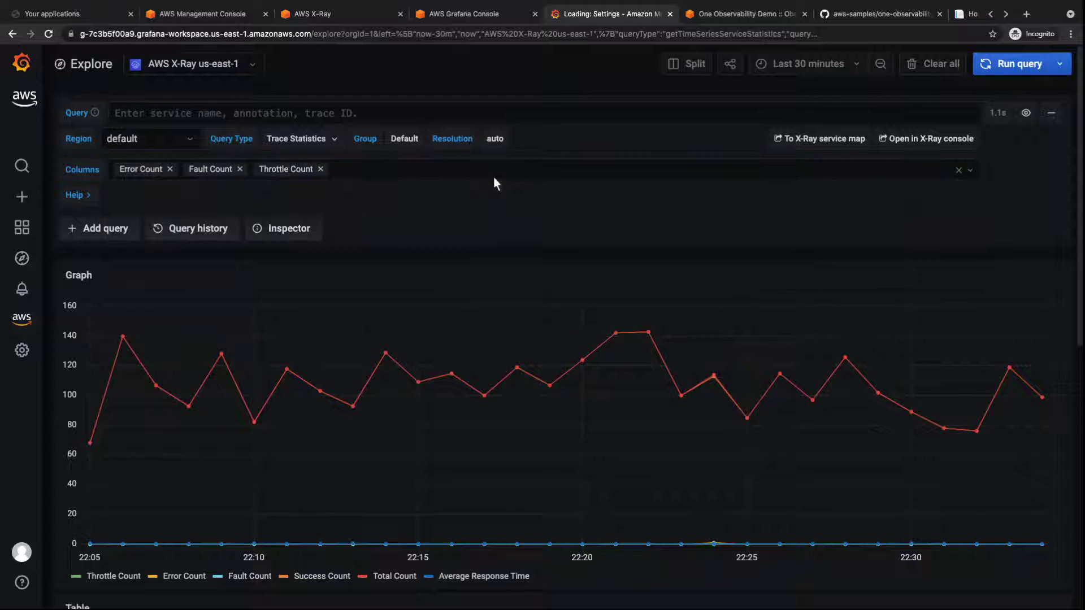
click(992, 69)
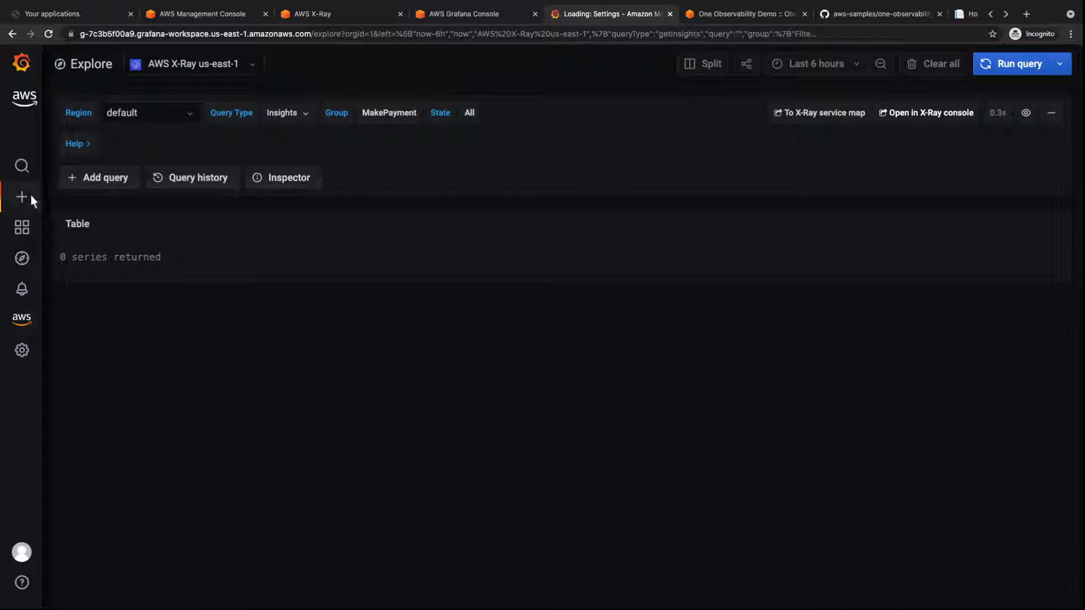
Step: Create a new dashboard with an empty panel and set its AWS X-Ray query type to Service Map
mouse_move(31, 195)
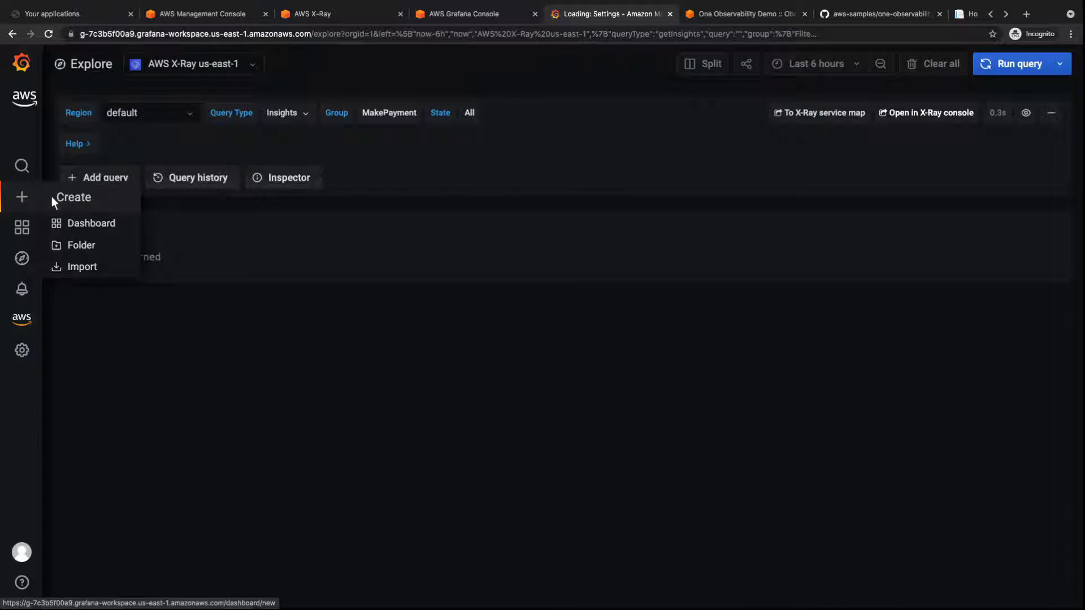
click(91, 200)
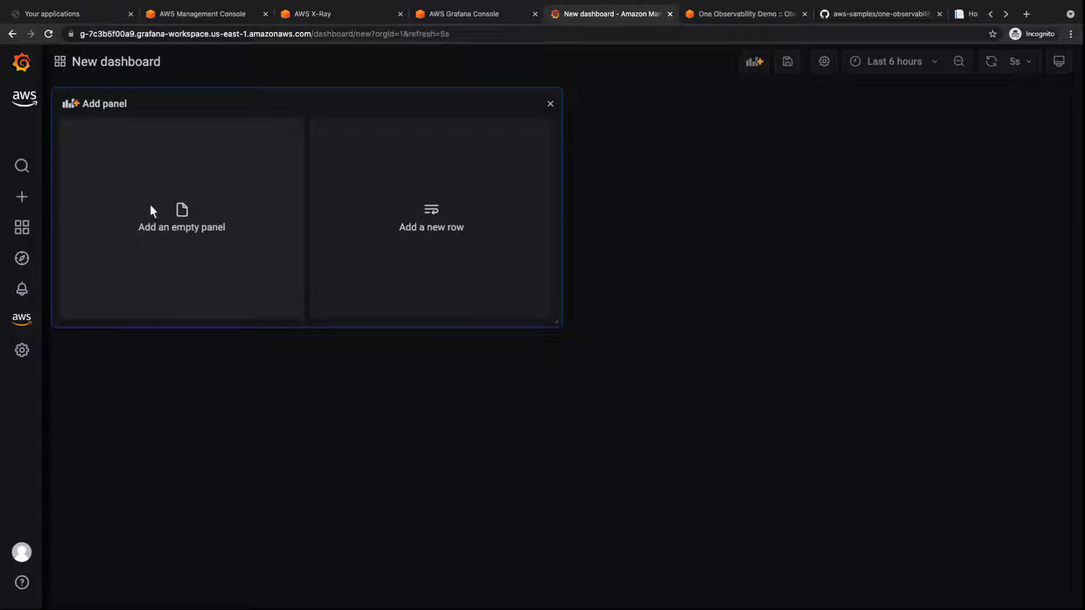
click(186, 215)
click(277, 495)
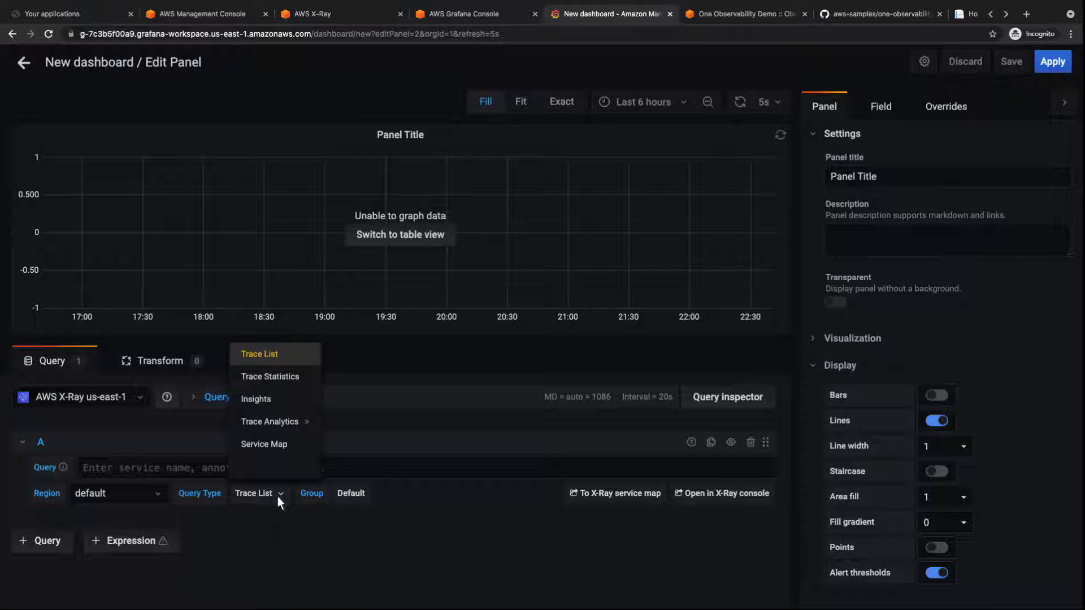
click(284, 446)
Step: Title the service map panel "Pet Adoptions Site", display it as a Node Graph, and apply it to the dashboard
triple_click(831, 179)
text(Pet Adoptions Site)
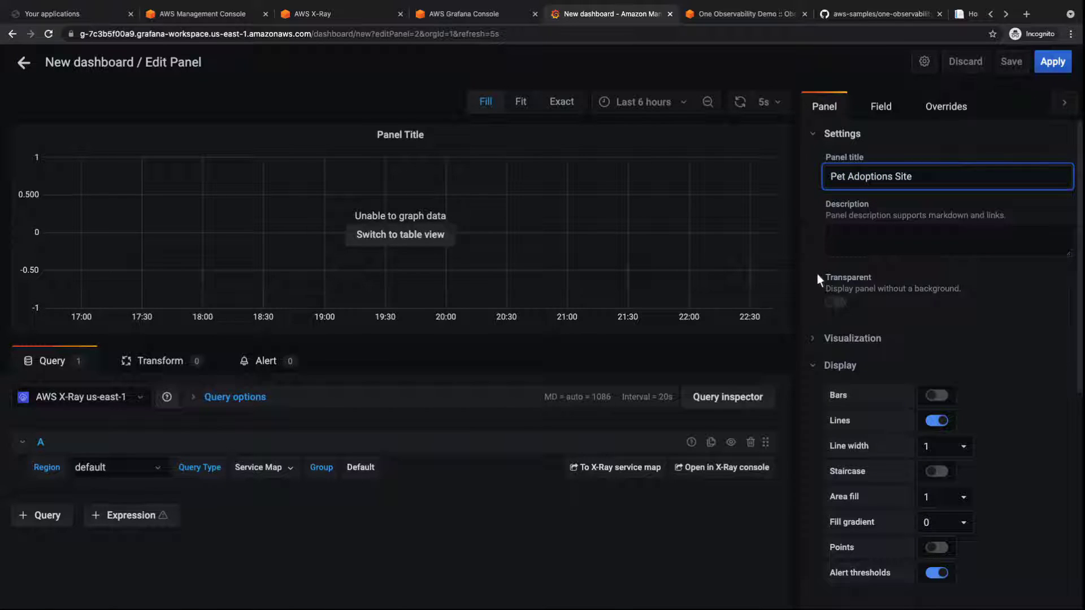
click(814, 338)
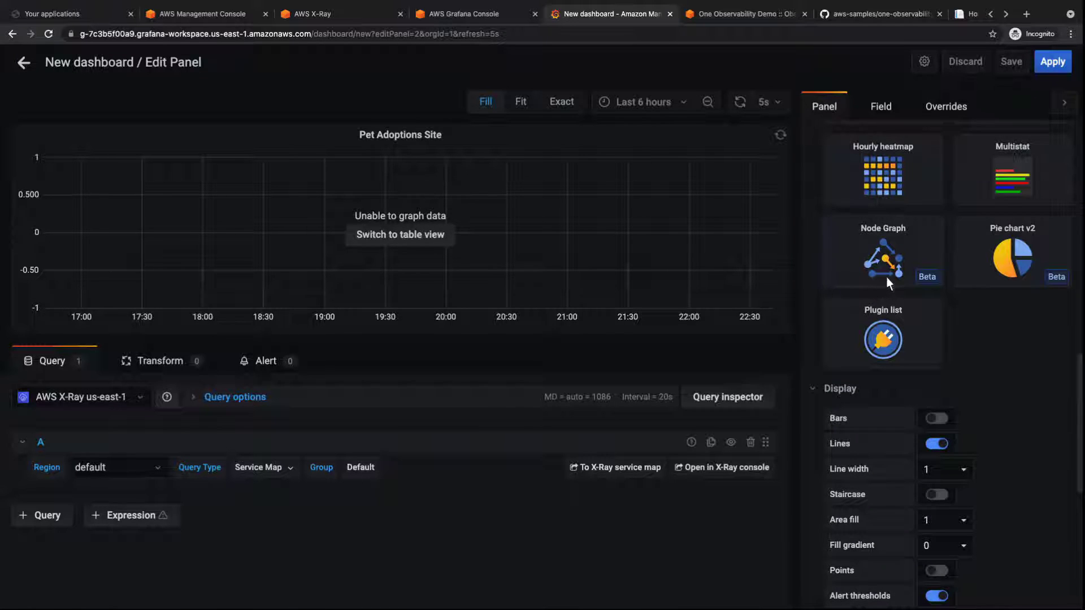
click(893, 262)
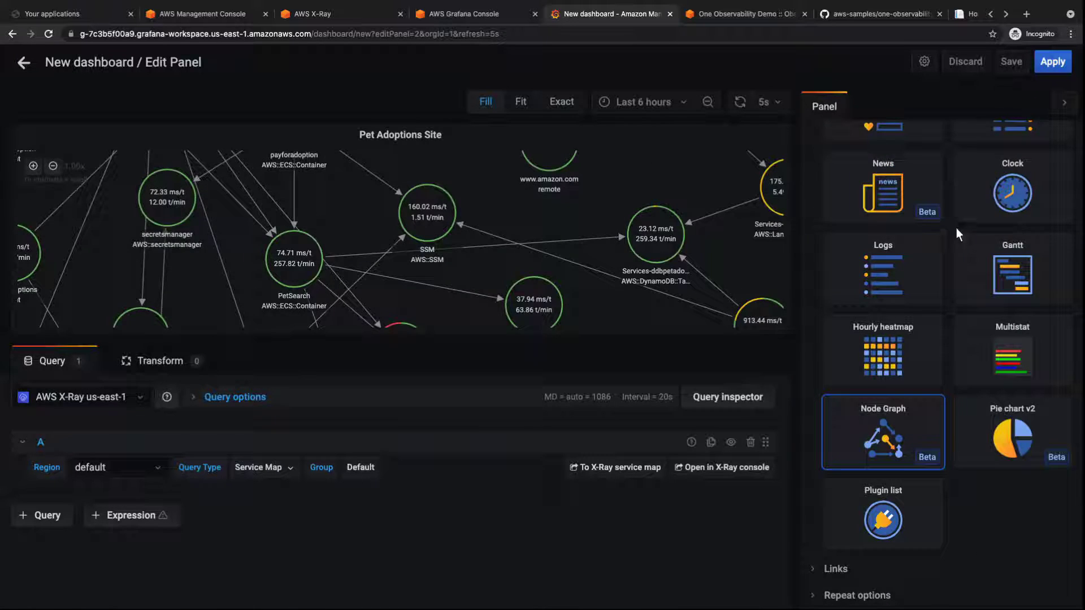
click(1043, 63)
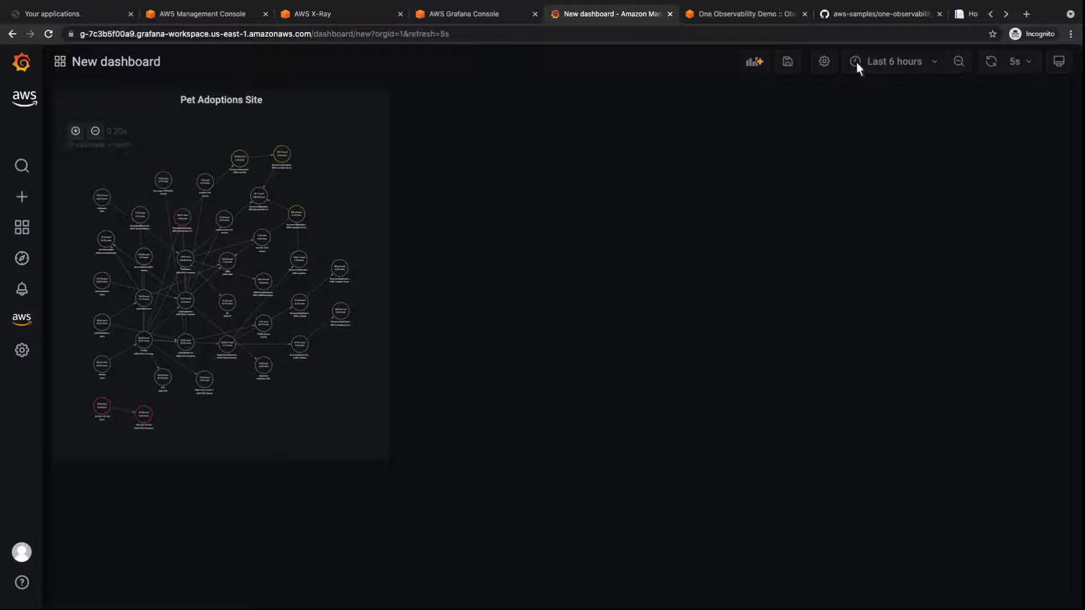
Step: Save the new dashboard as "X-Ray Dashboard" in the General folder
click(789, 60)
key(ctrl+a)
key(BackSpace)
text(X-Ray Dashboard)
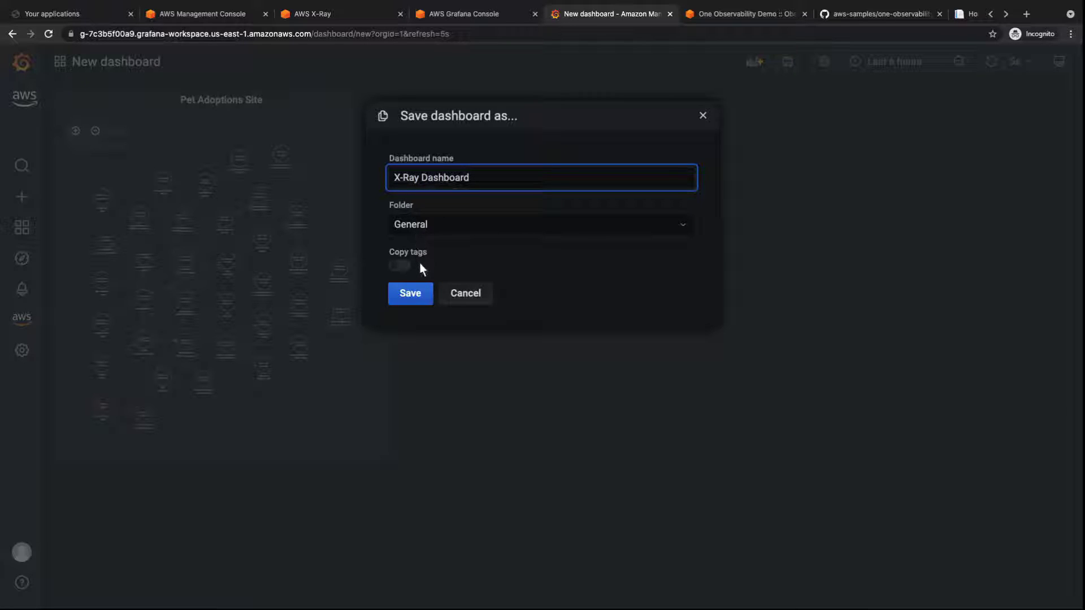
click(423, 293)
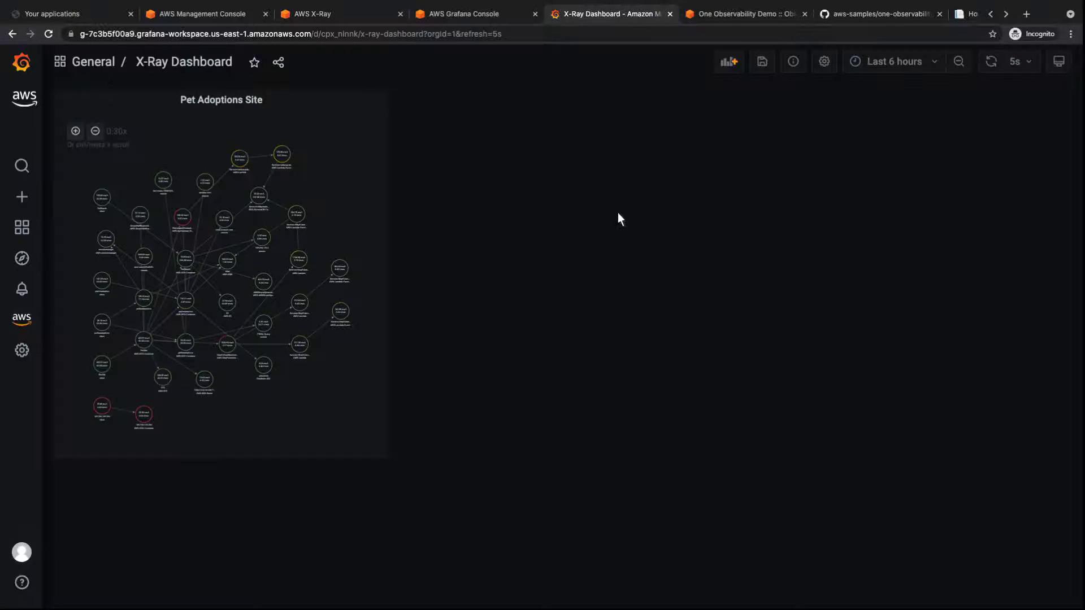
Step: Add another empty panel to the dashboard with a Trace Statistics query showing only the Total Count column
click(731, 73)
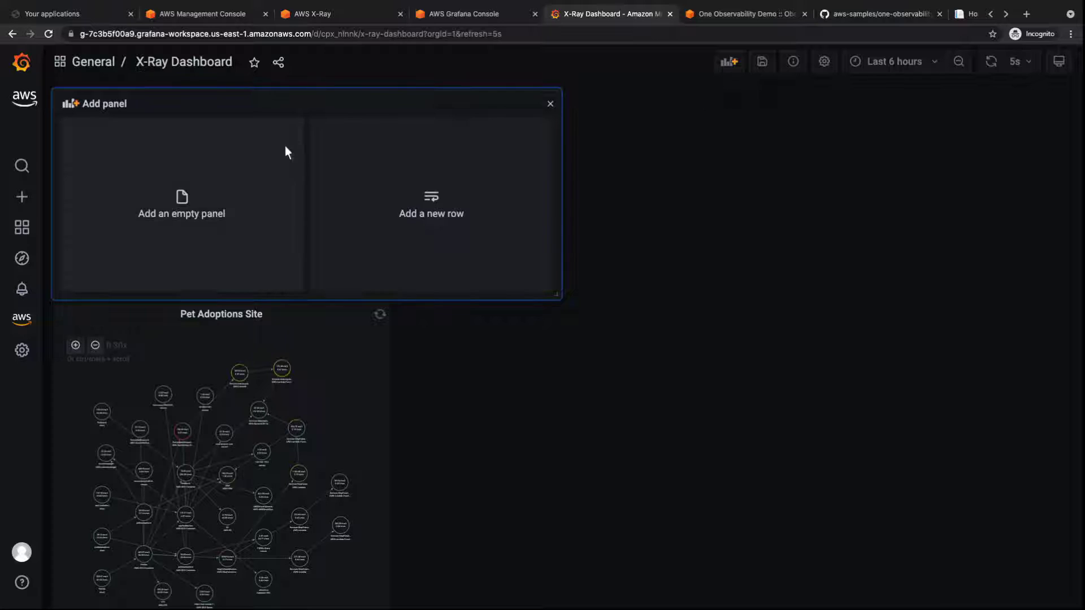
click(187, 204)
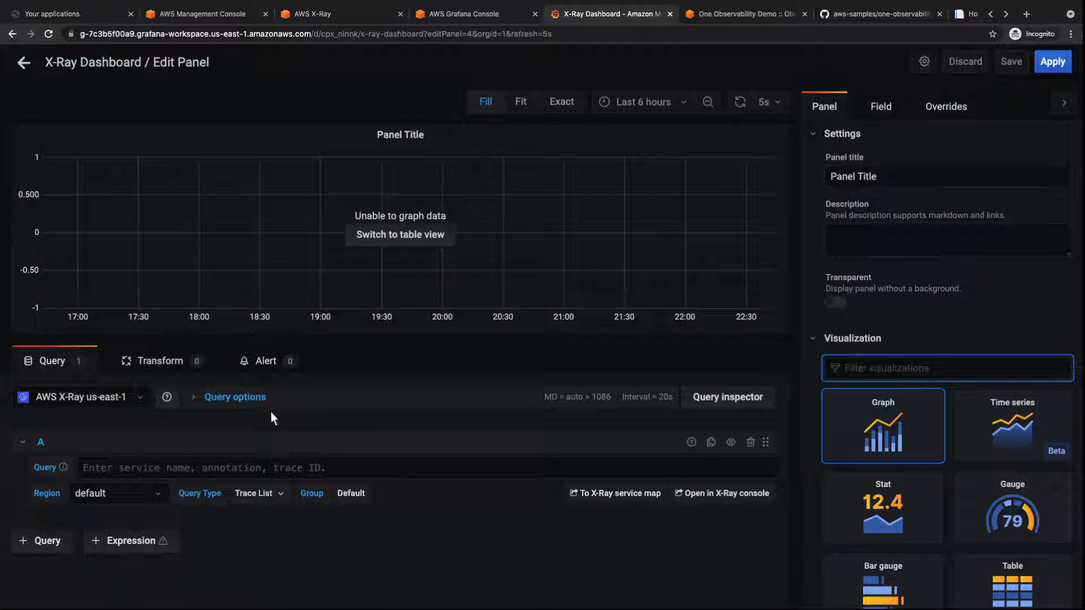
click(281, 493)
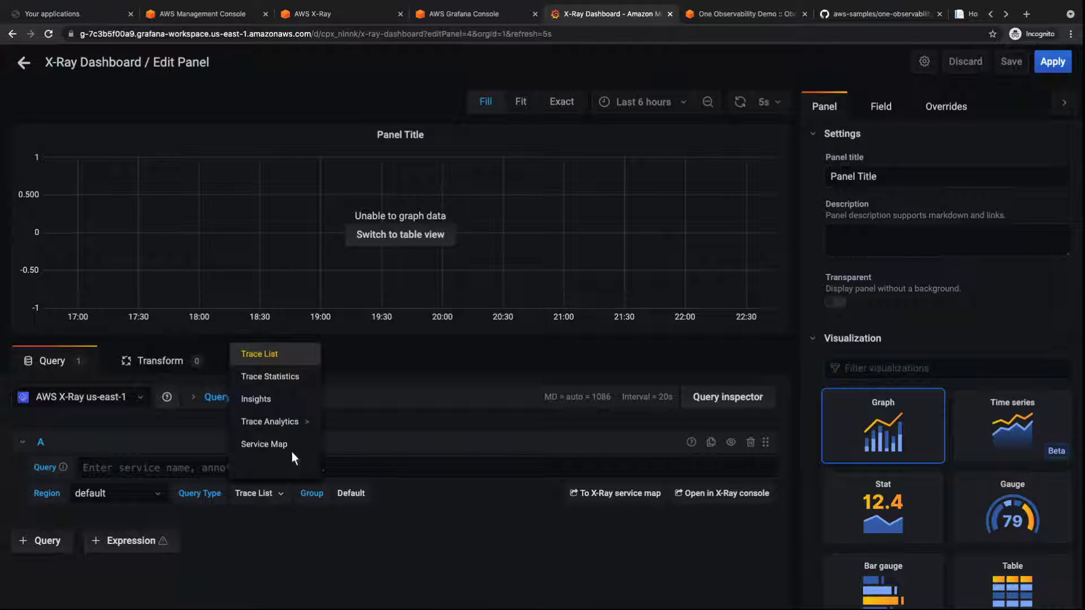
click(297, 377)
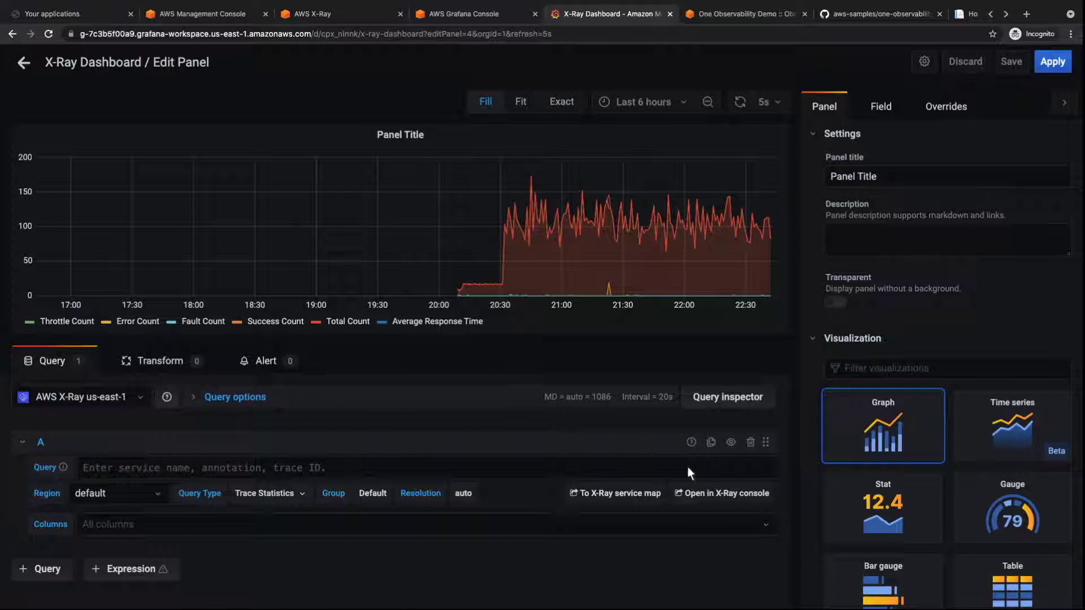
click(766, 522)
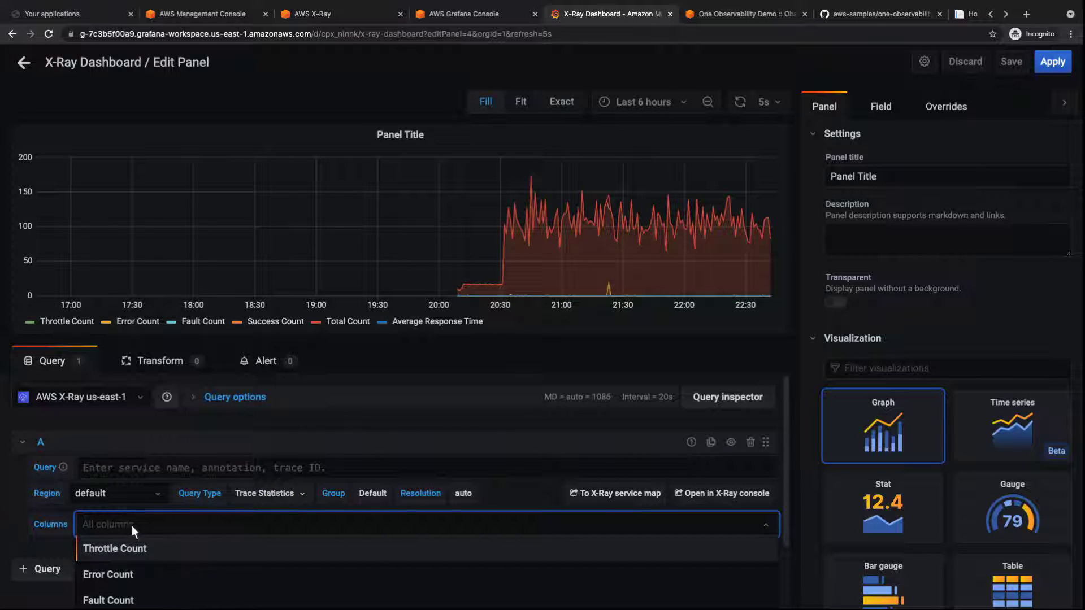
text(Total Count)
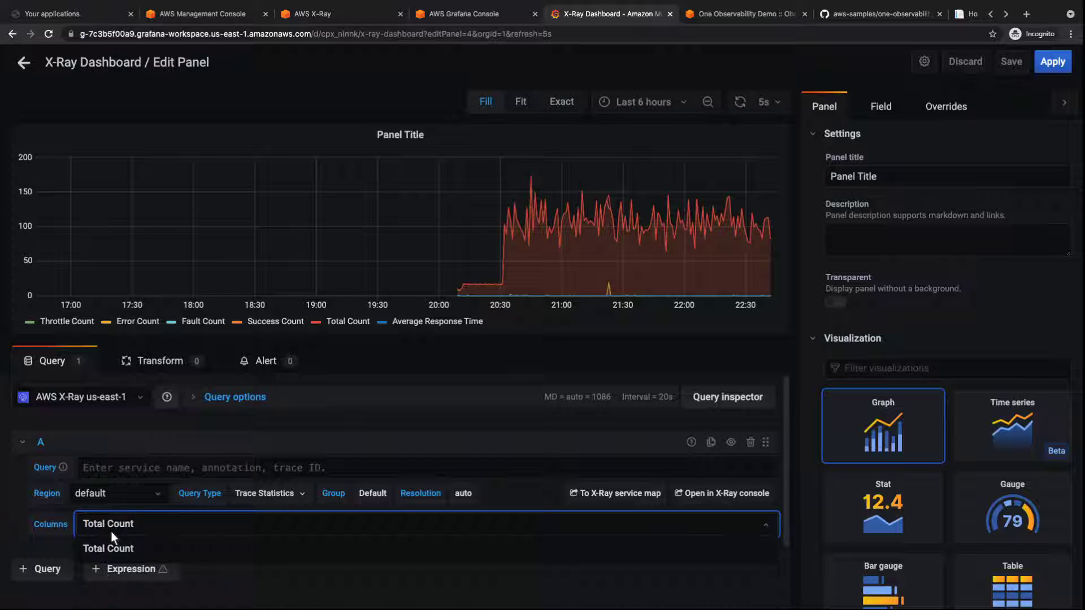
click(130, 546)
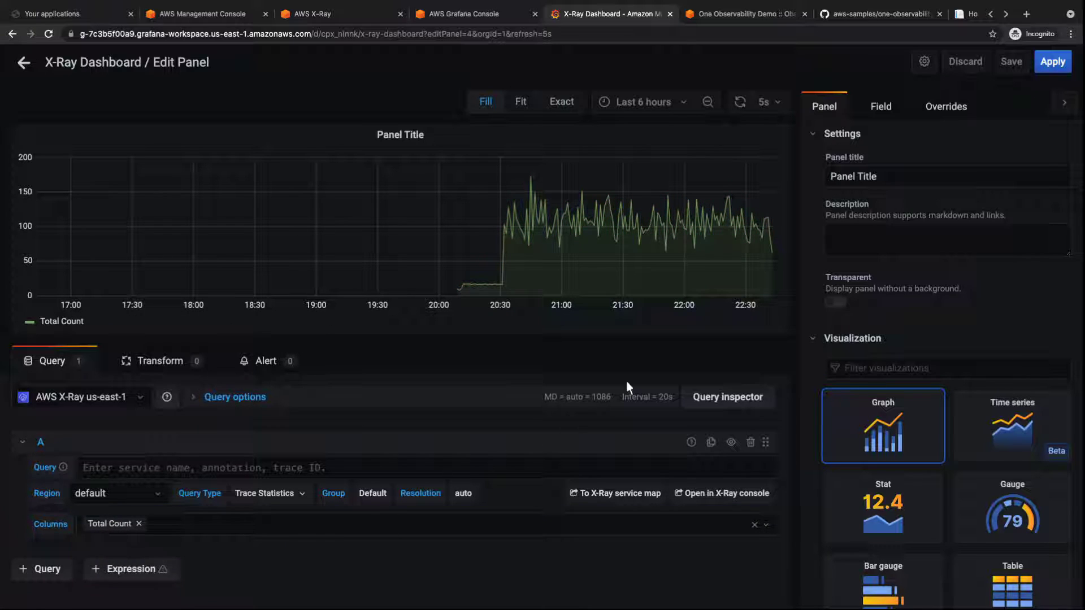
Step: Title the trace statistics panel "Total Requests", label its left Y axis "Count", and apply it to the dashboard
triple_click(828, 178)
text(Total Requests)
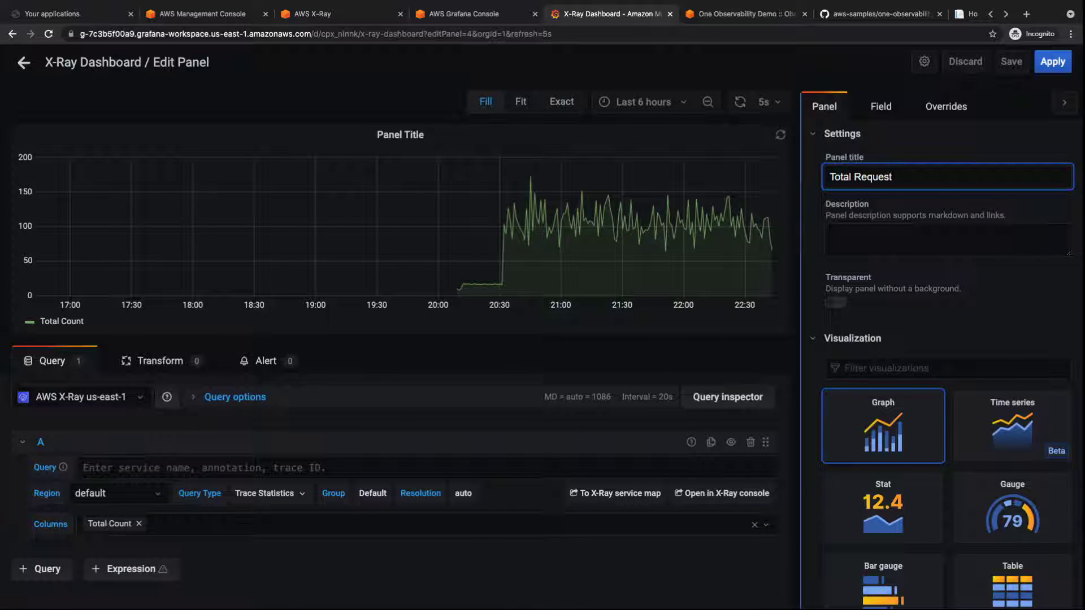
scroll(972, 574, down, 15)
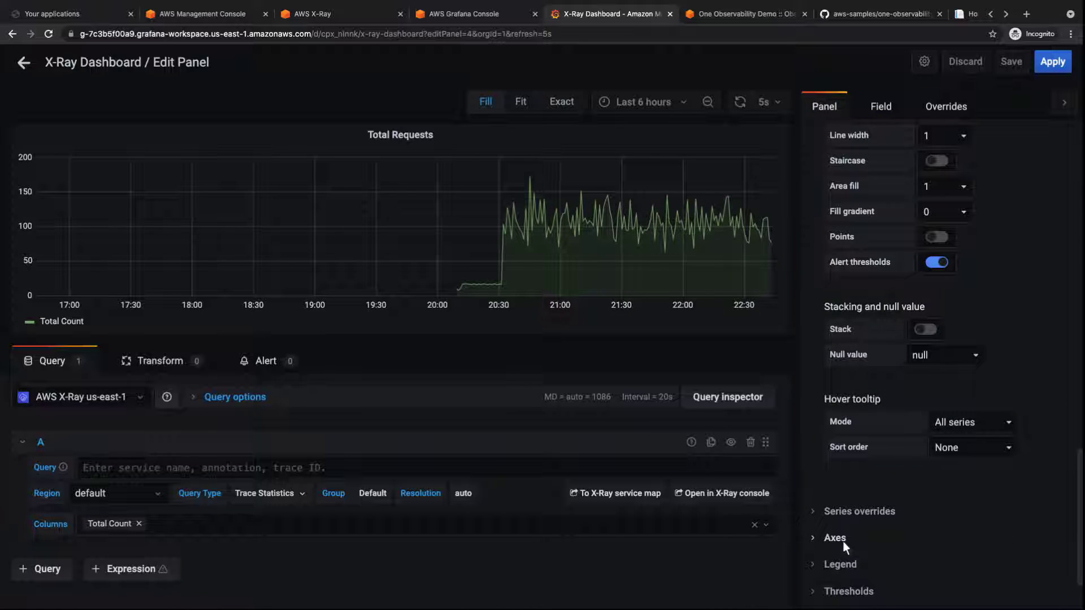
click(843, 541)
scroll(967, 513, down, 4)
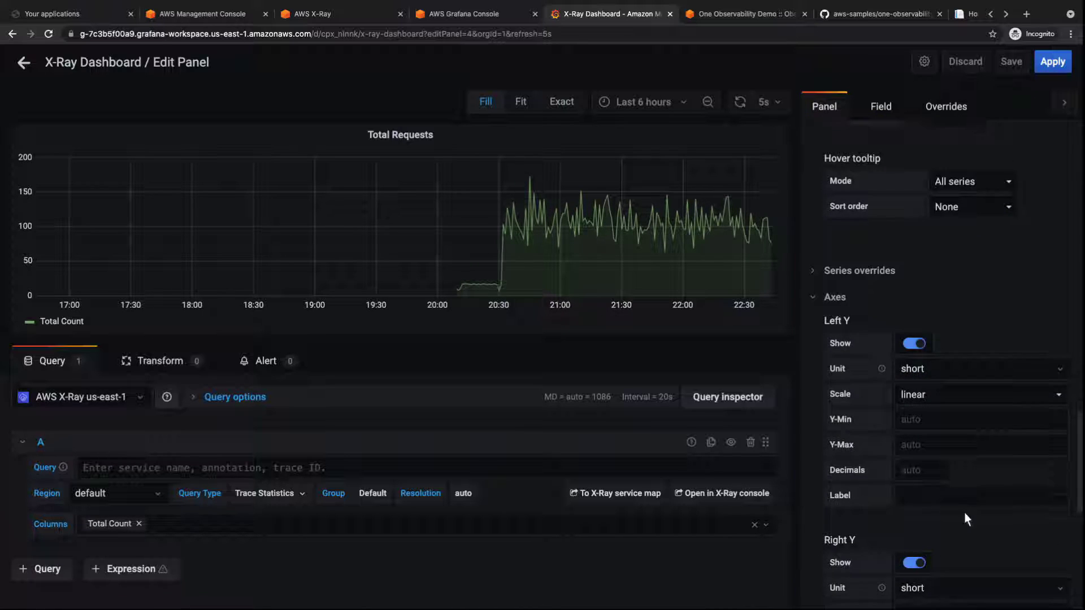
click(900, 497)
text(Count)
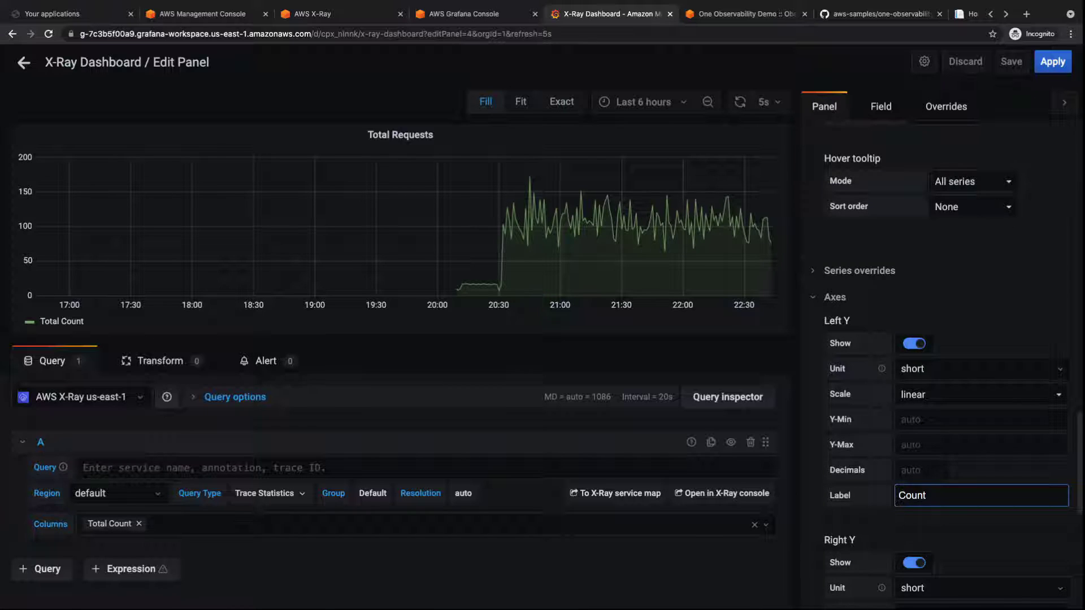
click(1042, 62)
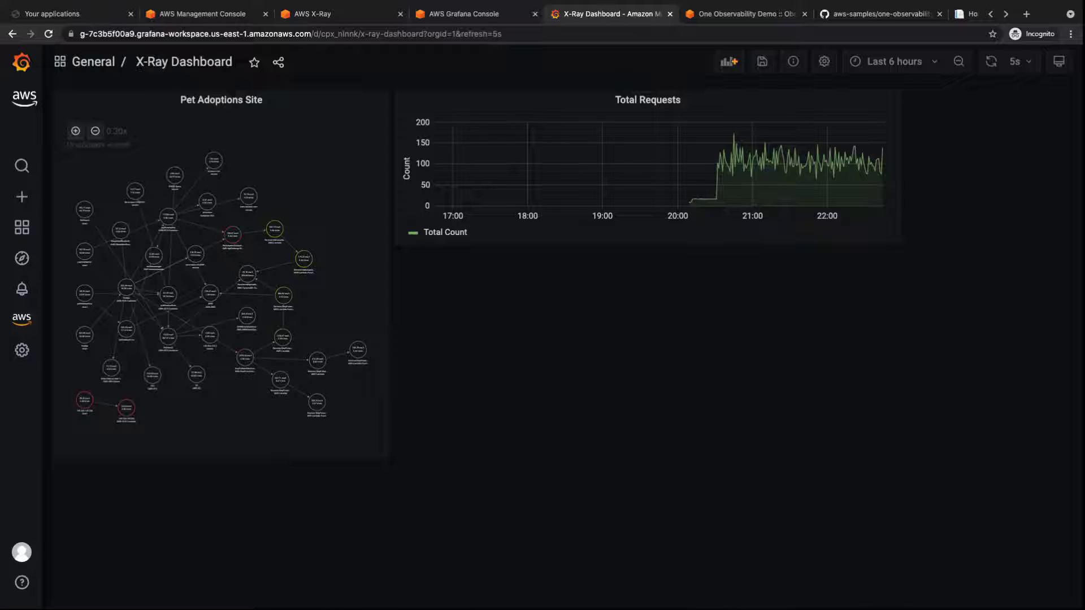